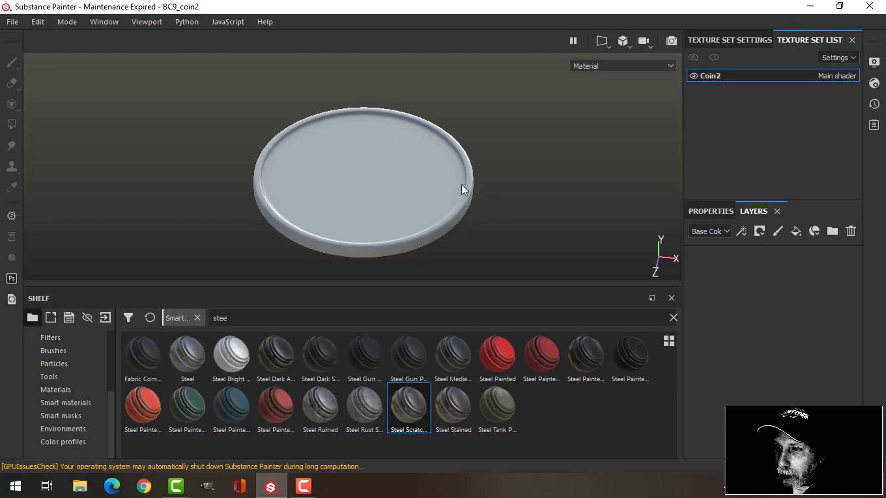
# Apply the Steel Scratched material to the coin and move its layer into a new Folder 1
pyautogui.moveTo(476, 212); pyautogui.dragTo(451, 208, button='middle')
pyautogui.moveTo(408, 408); pyautogui.dragTo(730, 285)
pyautogui.moveTo(431, 221)
pyautogui.keyDown('alt'); pyautogui.mouseDown()
pyautogui.moveTo(431, 173)
pyautogui.moveTo(434, 229)
pyautogui.mouseUp(); pyautogui.keyUp('alt')
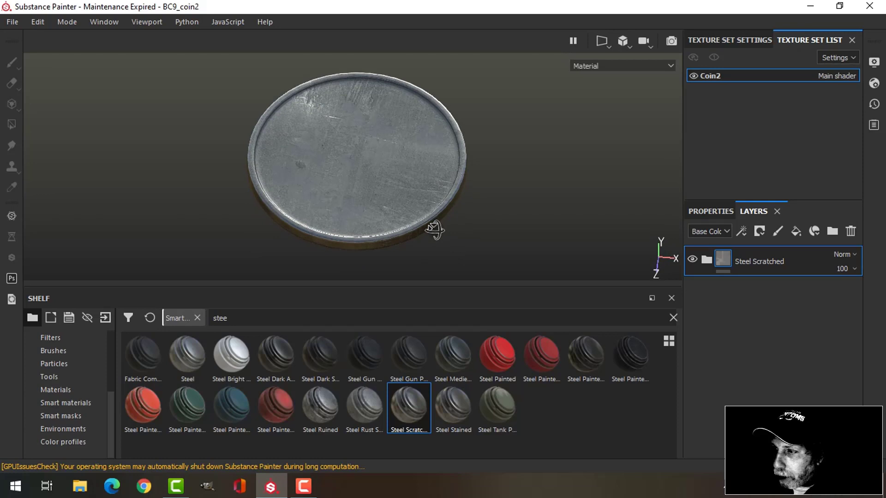
pyautogui.click(833, 231)
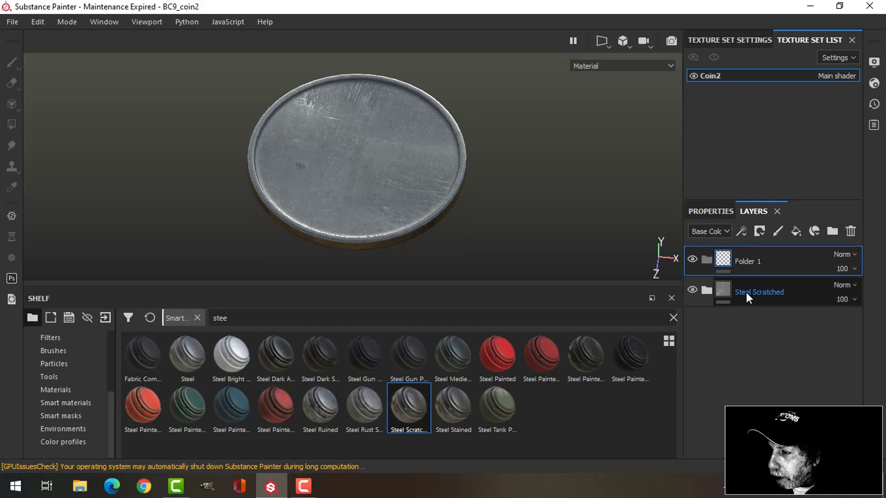
pyautogui.moveTo(746, 292); pyautogui.dragTo(786, 277)
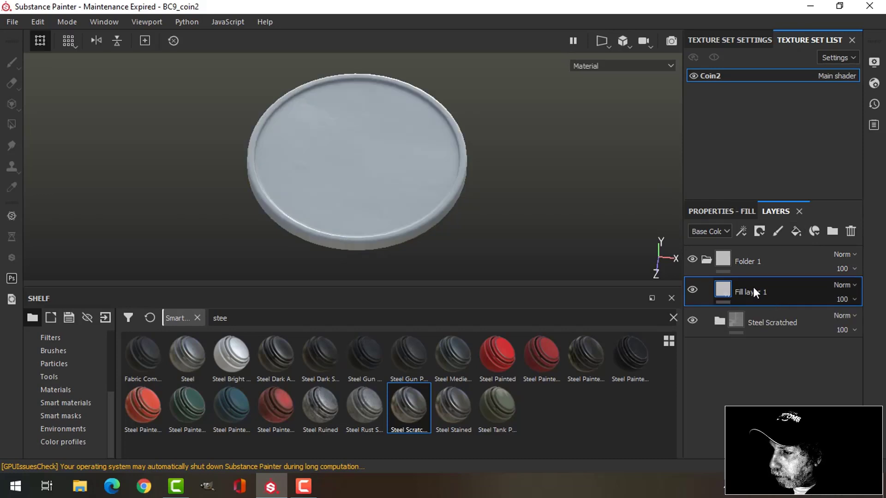
# Give Fill layer 1 a black mask, turn off its colour channel and raise height to about 0.5
pyautogui.click(759, 231)
pyautogui.click(764, 258)
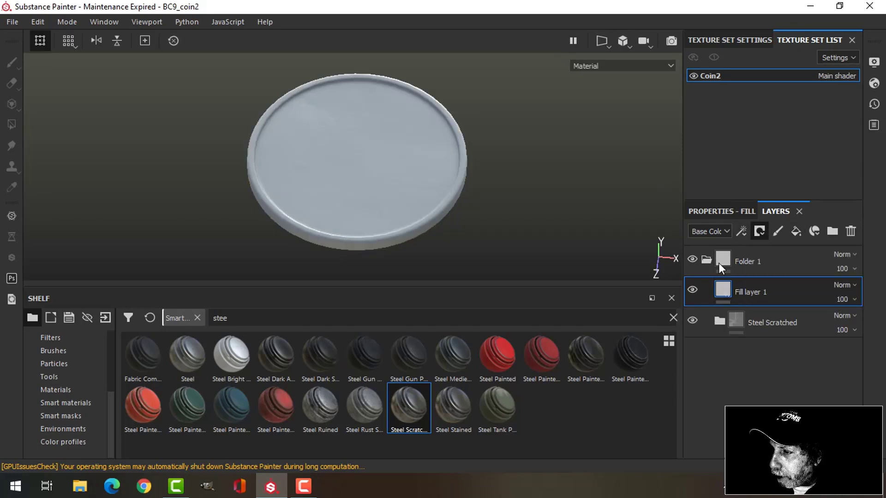
pyautogui.click(727, 287)
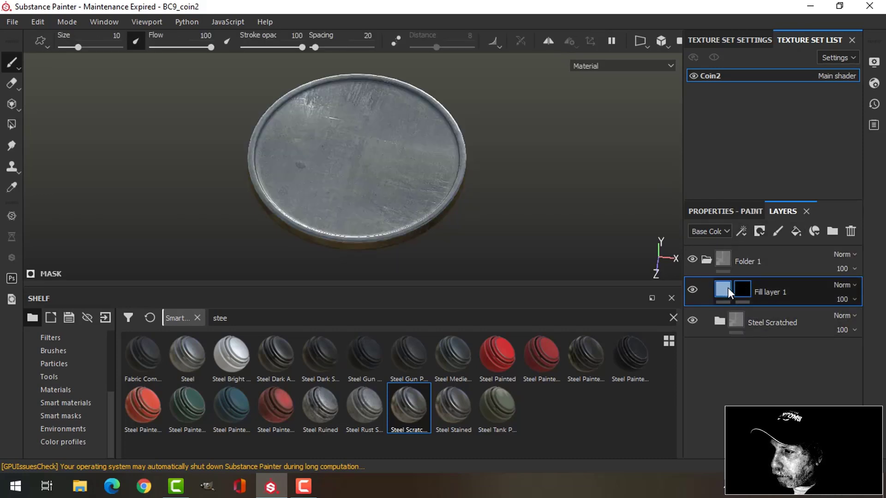
pyautogui.click(721, 211)
pyautogui.moveTo(857, 303); pyautogui.dragTo(858, 358)
pyautogui.click(715, 334)
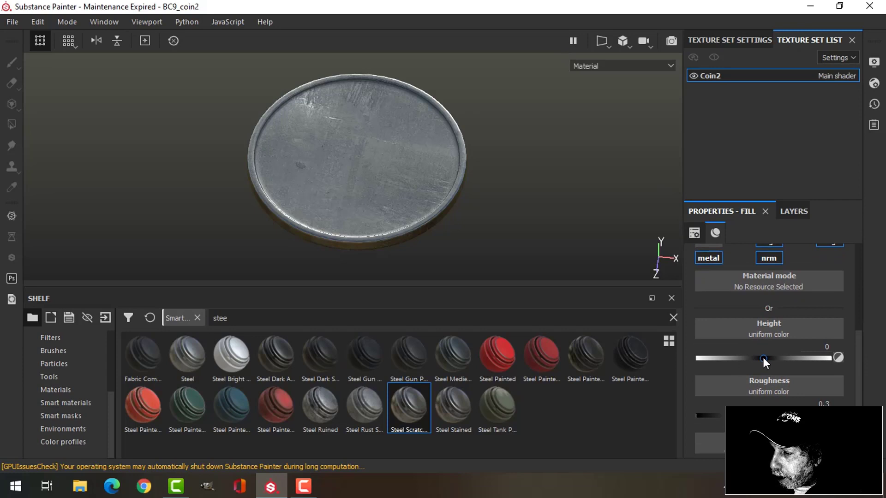
pyautogui.moveTo(763, 357); pyautogui.dragTo(794, 358)
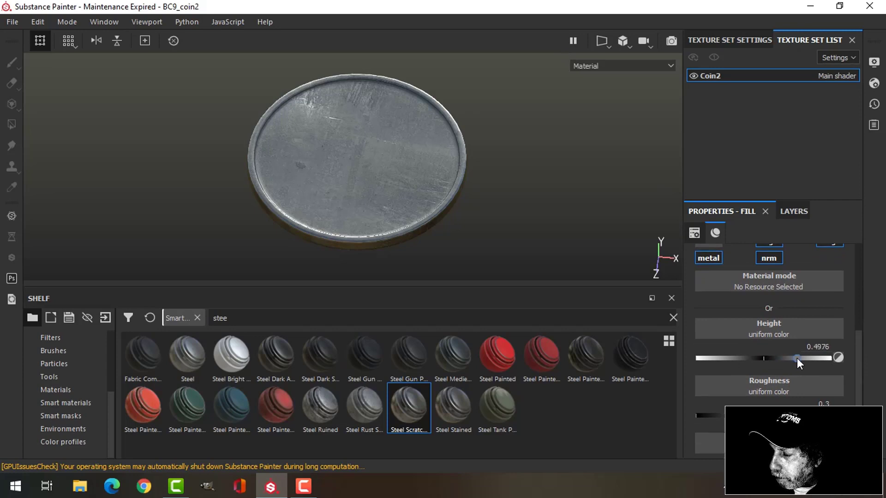
pyautogui.click(792, 211)
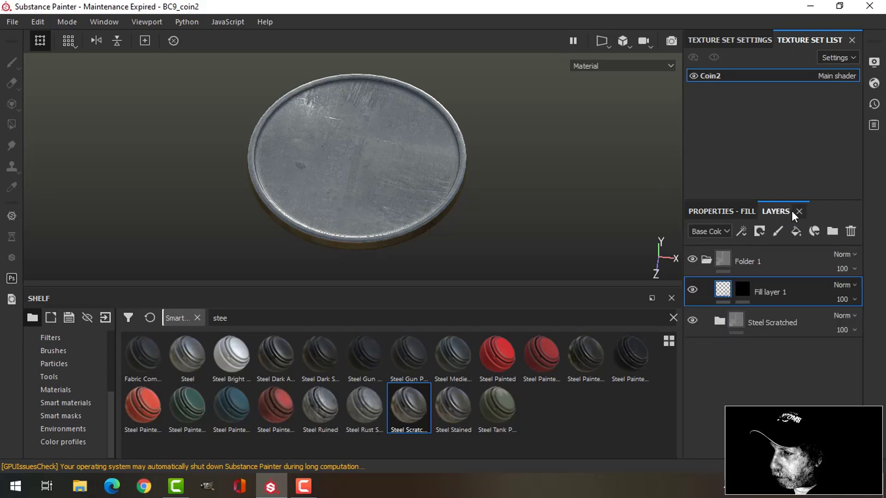
# Select Fill layer 1's mask and set the brush alpha to Shape Square Squeeze at angle 90
pyautogui.click(741, 288)
pyautogui.click(730, 213)
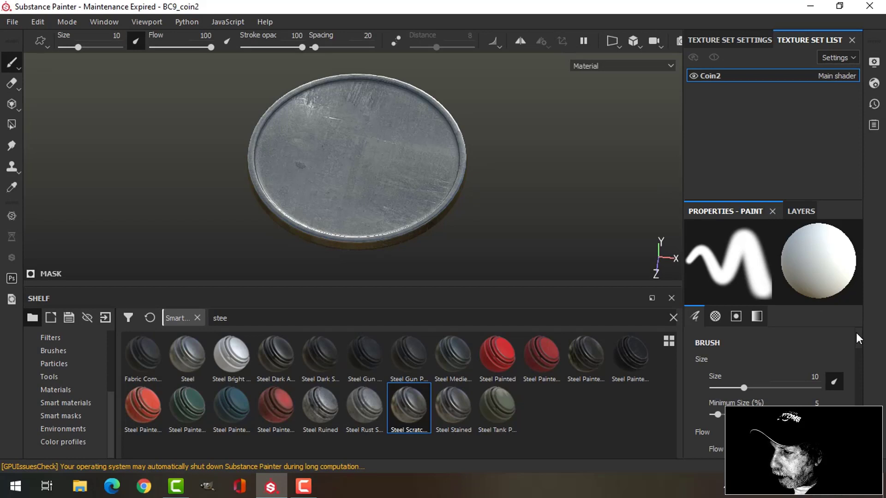
pyautogui.click(719, 315)
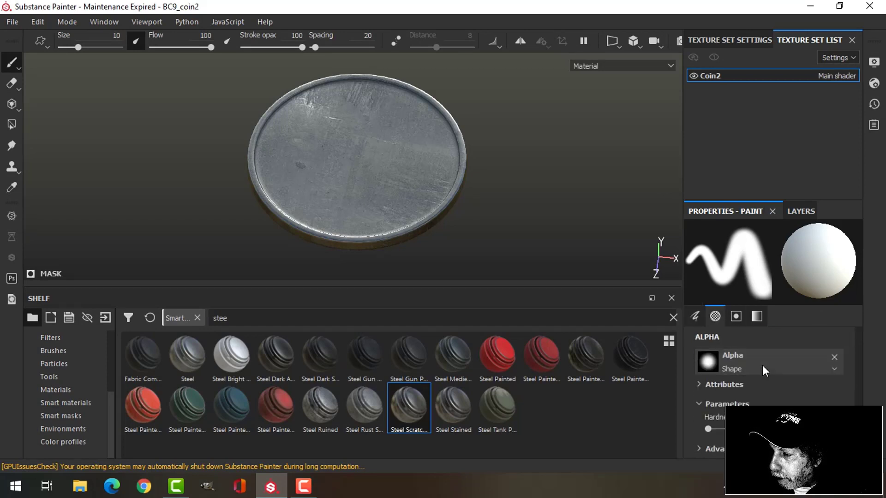
pyautogui.click(763, 364)
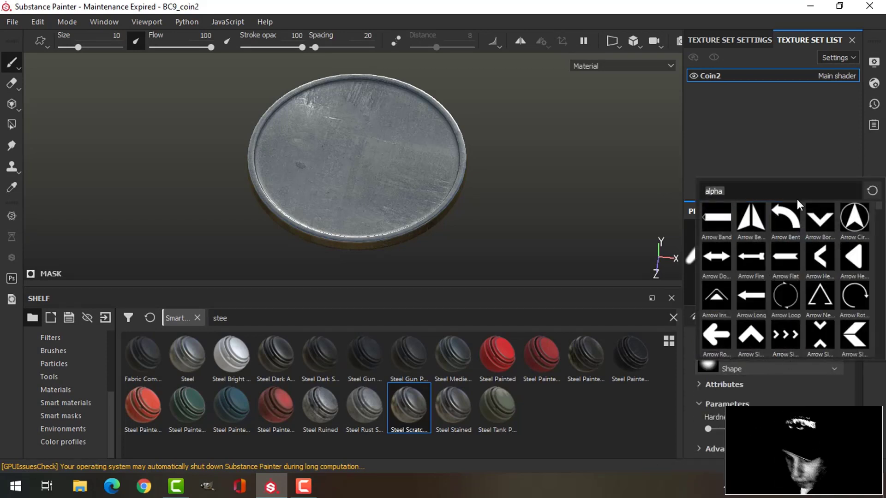
pyautogui.write('squ')
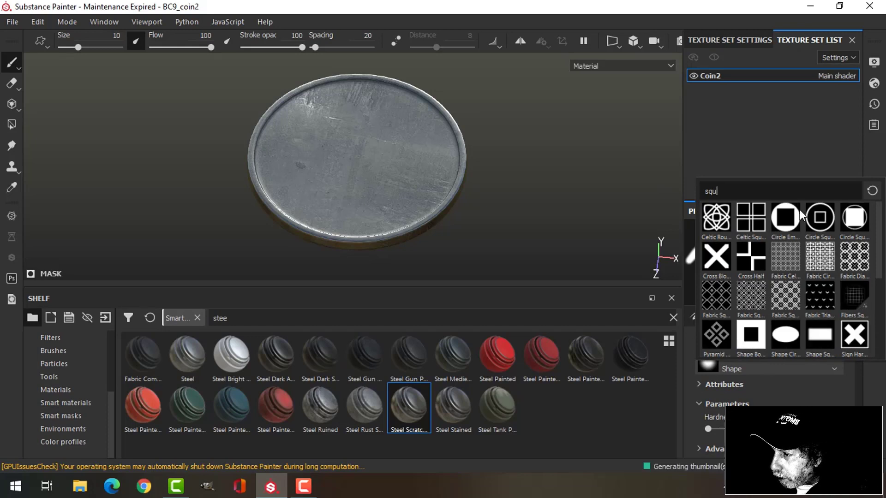
pyautogui.click(820, 337)
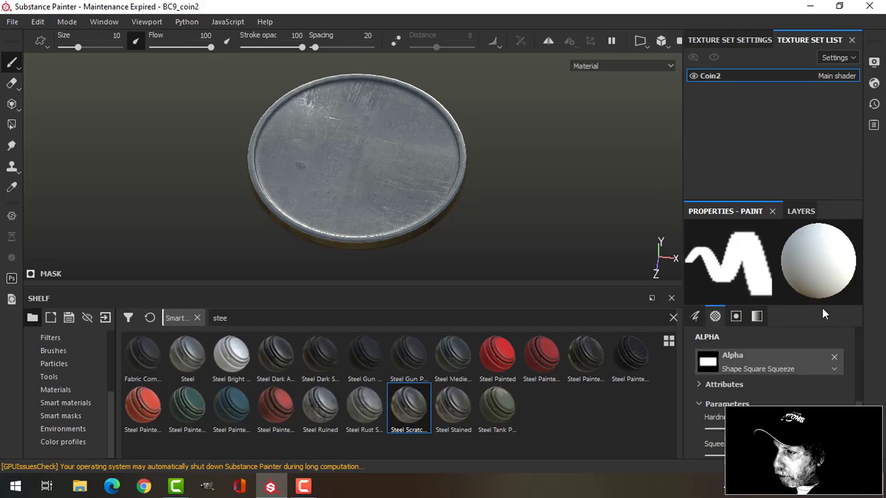
pyautogui.scroll(5, 860, 387)
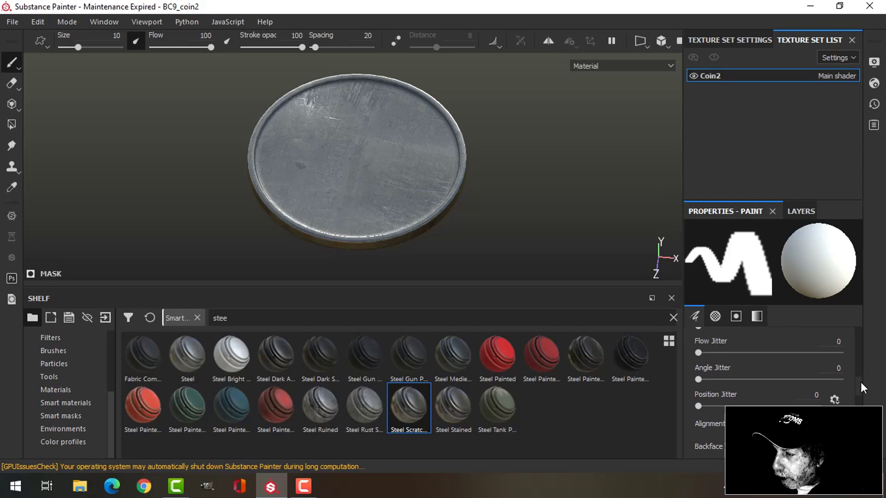
pyautogui.moveTo(785, 376); pyautogui.dragTo(771, 363)
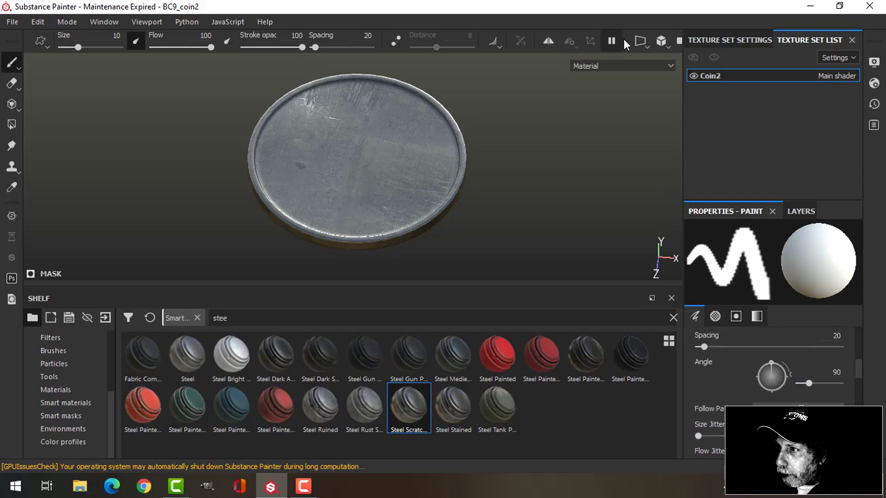
# Switch the camera to orthographic and frame the coin in a straight edge-on side view
pyautogui.click(641, 41)
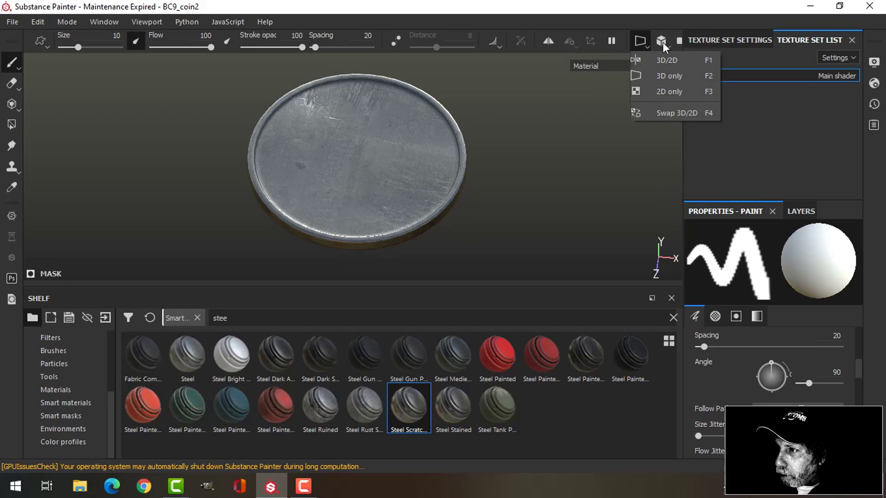
pyautogui.click(662, 42)
pyautogui.click(666, 75)
pyautogui.keyDown('alt'); pyautogui.moveTo(454, 221); pyautogui.dragTo(437, 207); pyautogui.keyUp('alt')
pyautogui.keyDown('alt'); pyautogui.moveTo(440, 218); pyautogui.dragTo(439, 173, button='middle'); pyautogui.keyUp('alt')
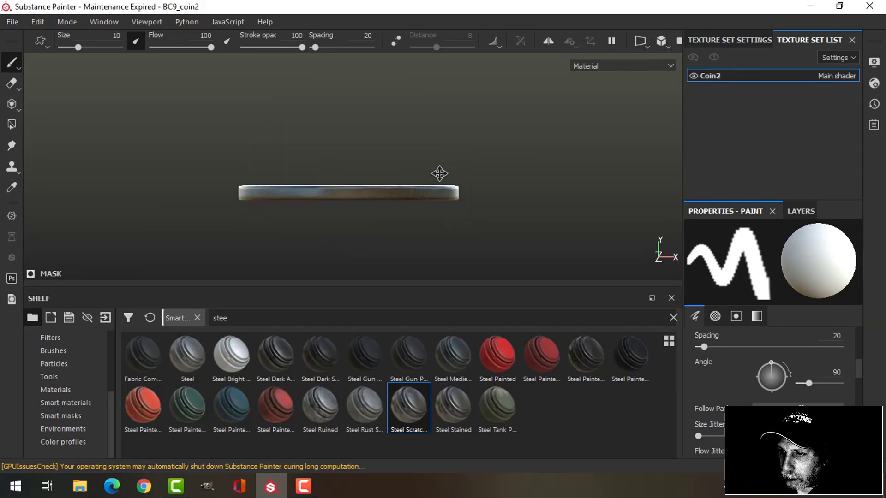
pyautogui.scroll(3, 427, 201)
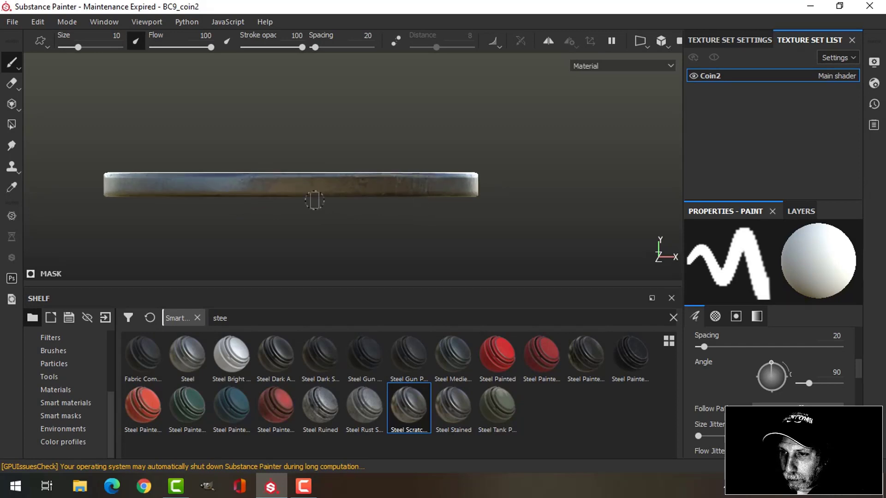
pyautogui.keyDown('alt'); pyautogui.keyDown('shift'); pyautogui.moveTo(332, 199); pyautogui.dragTo(332, 212); pyautogui.keyUp('shift'); pyautogui.keyUp('alt')
pyautogui.keyDown('alt'); pyautogui.moveTo(371, 211); pyautogui.dragTo(436, 203, button='middle'); pyautogui.keyUp('alt')
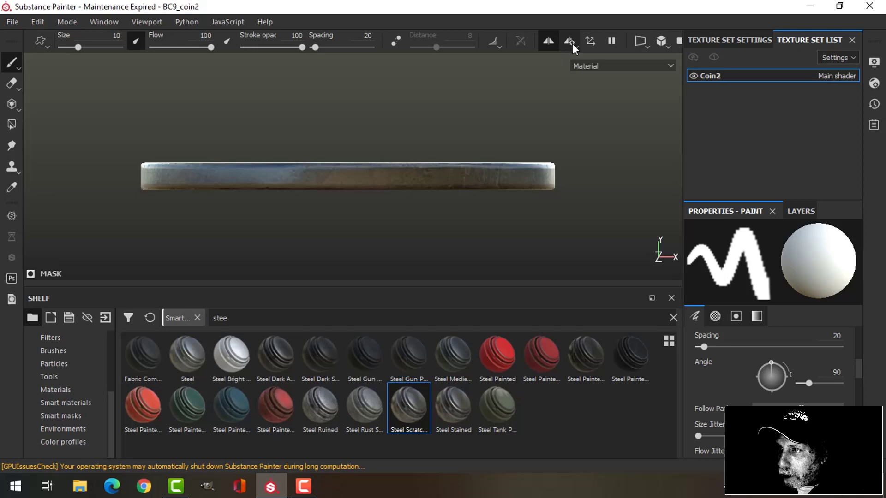
# Enable radial symmetry with 16 copies over a 360° angle span
pyautogui.click(570, 42)
pyautogui.click(679, 68)
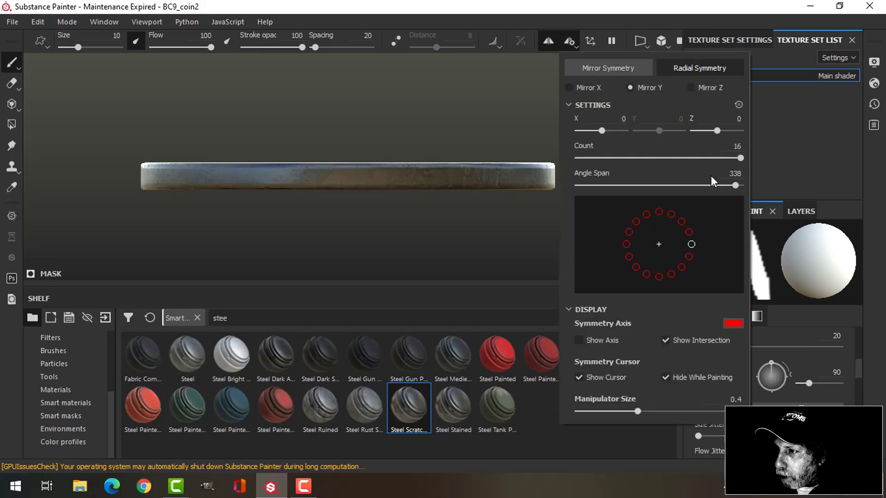
pyautogui.moveTo(735, 181); pyautogui.dragTo(762, 181)
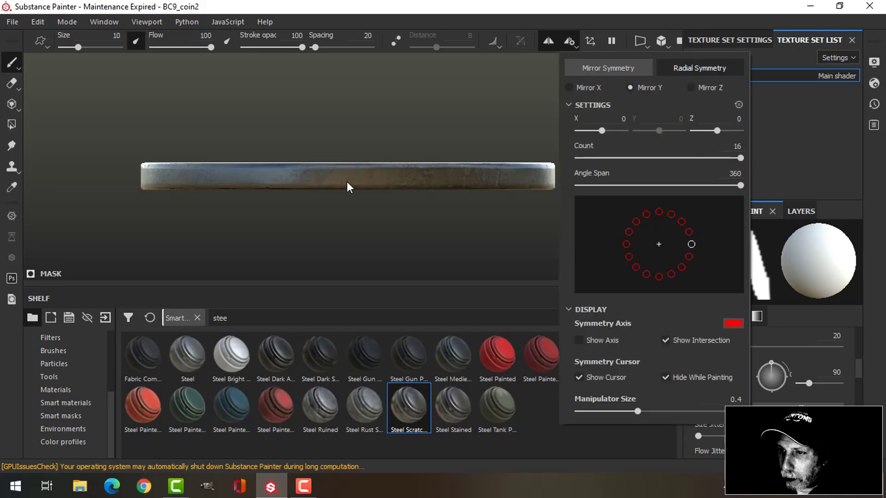
pyautogui.click(612, 15)
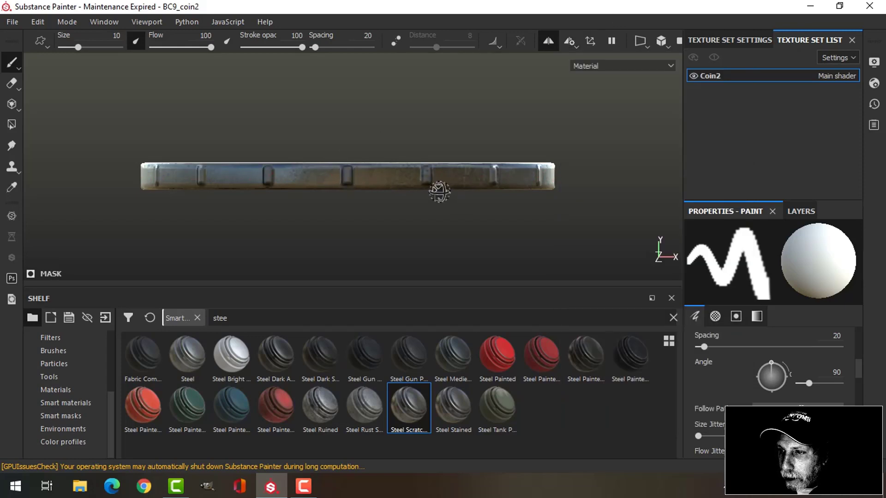
pyautogui.moveTo(439, 192)
pyautogui.keyDown('alt'); pyautogui.mouseDown()
pyautogui.moveTo(439, 211)
pyautogui.moveTo(442, 193)
pyautogui.moveTo(411, 207)
pyautogui.moveTo(411, 198)
pyautogui.moveTo(417, 209)
pyautogui.mouseUp(); pyautogui.keyUp('alt')
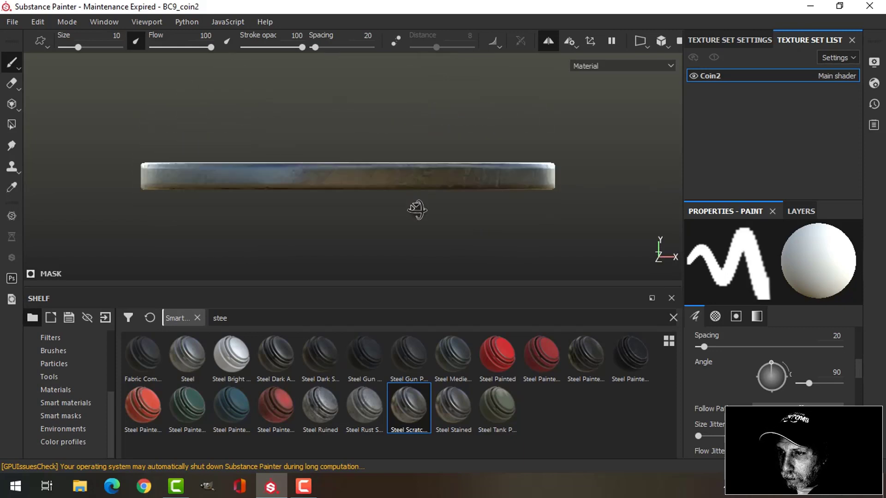
pyautogui.moveTo(862, 367); pyautogui.dragTo(861, 434)
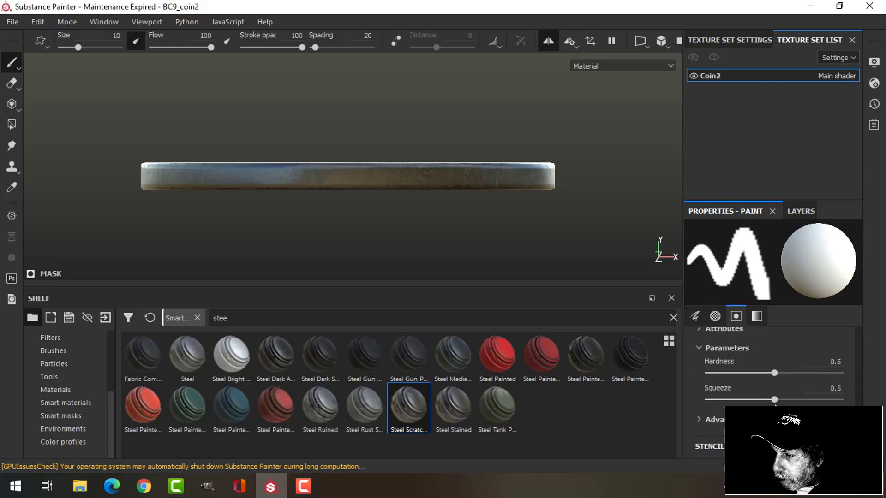
pyautogui.moveTo(774, 404); pyautogui.dragTo(758, 405)
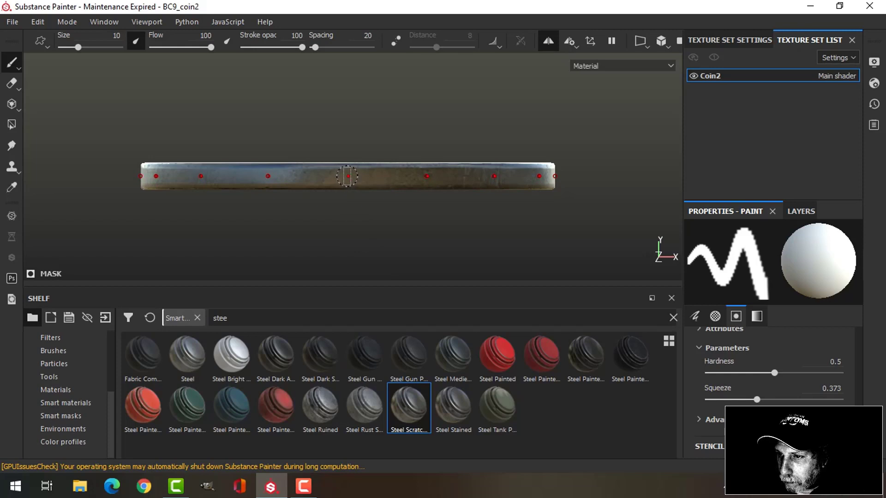
pyautogui.click(347, 176)
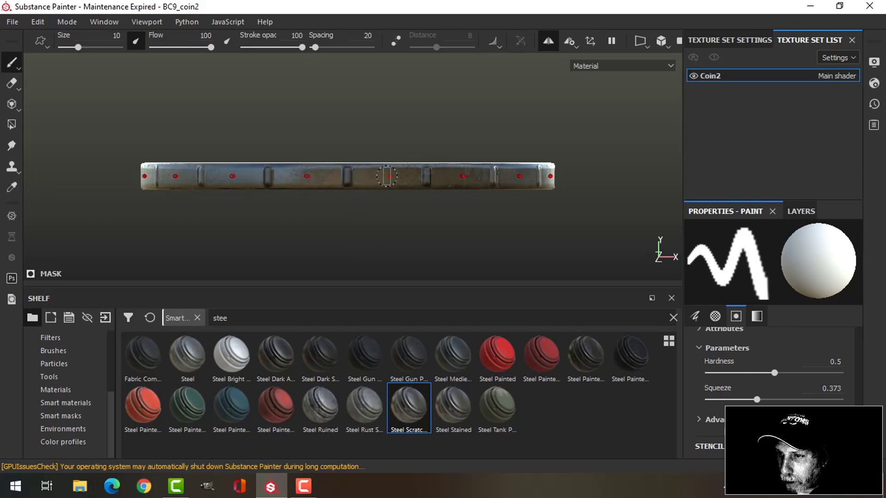
pyautogui.click(388, 176)
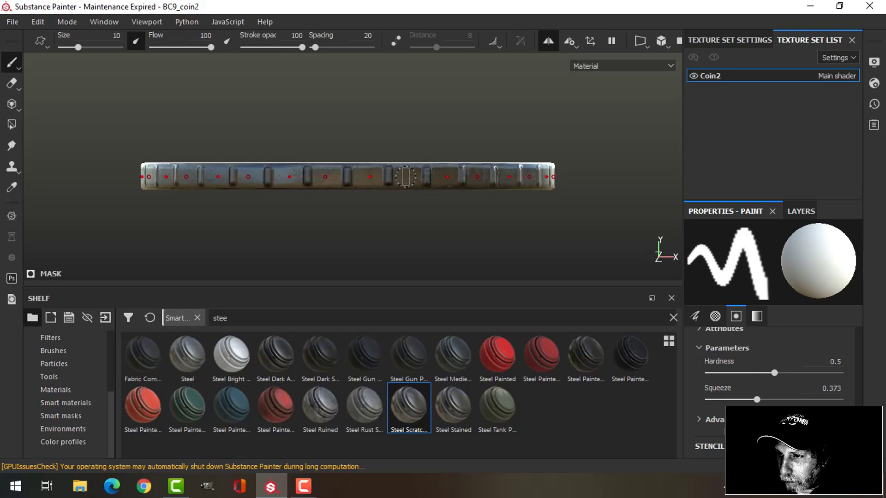
pyautogui.click(408, 176)
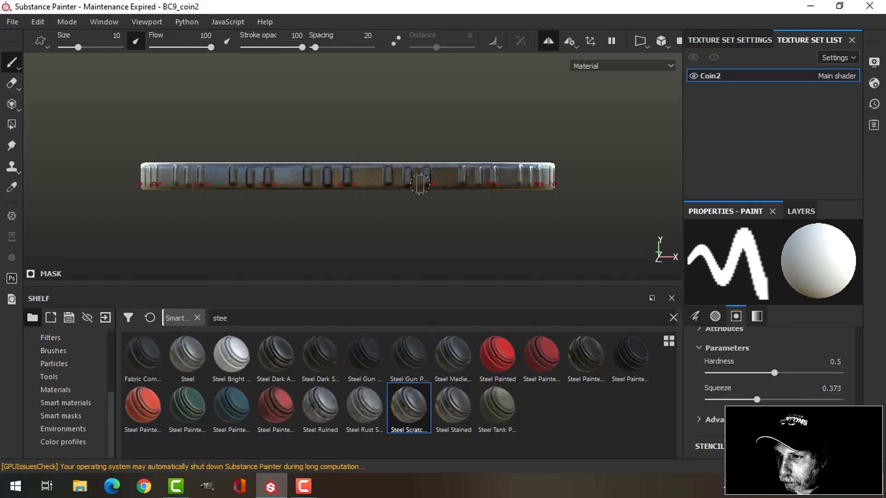
pyautogui.hotkey('ctrl', 'z')
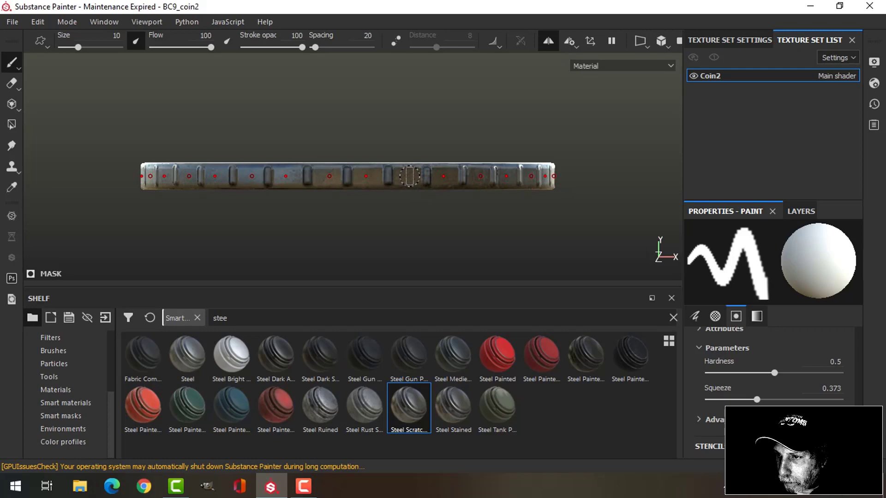
pyautogui.click(409, 175)
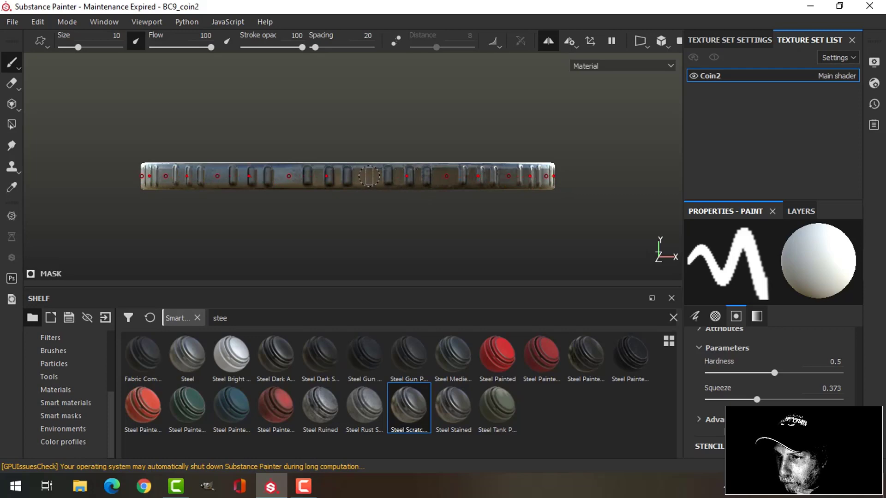
pyautogui.moveTo(369, 176)
pyautogui.keyDown('alt'); pyautogui.mouseDown()
pyautogui.moveTo(443, 154)
pyautogui.moveTo(413, 182)
pyautogui.mouseUp(); pyautogui.keyUp('alt')
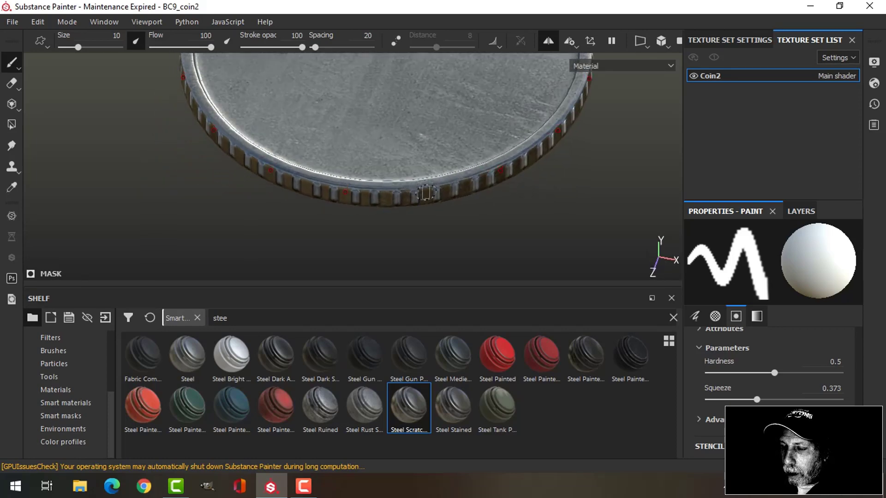
pyautogui.scroll(-8, 422, 192)
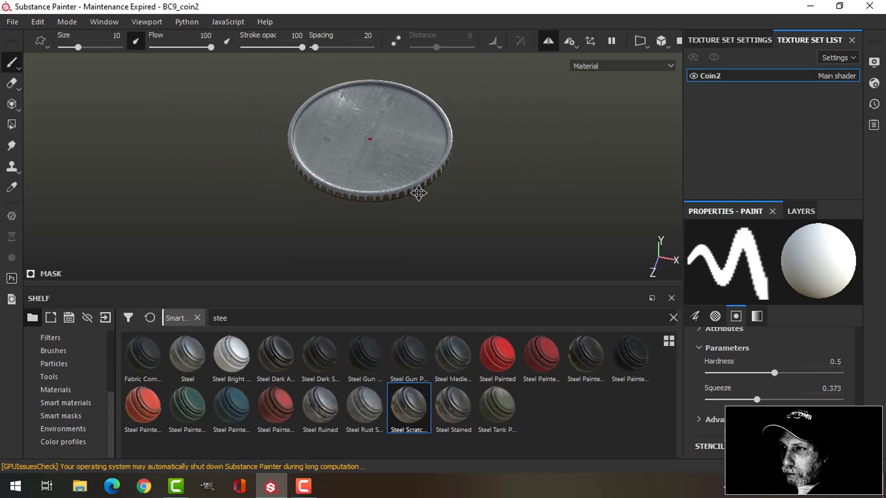
pyautogui.click(548, 41)
pyautogui.click(548, 42)
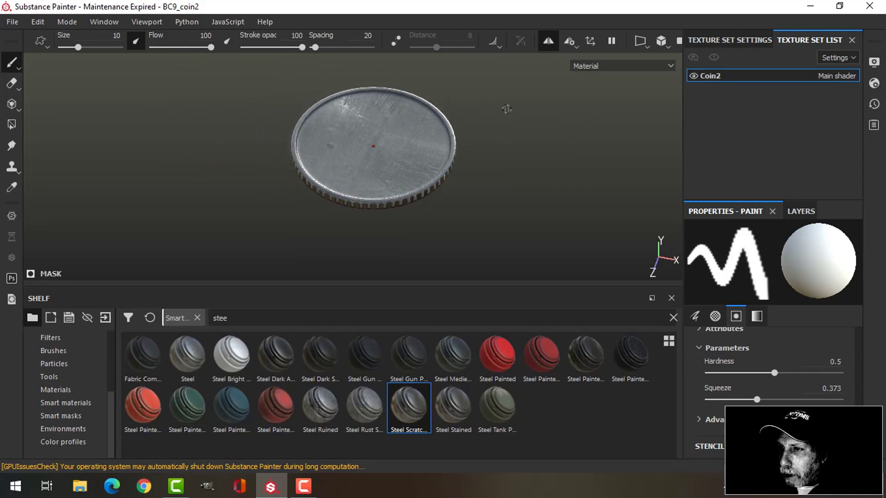
# Set the brush alpha to Shape Paraboloid with a brush size of 8
pyautogui.click(801, 212)
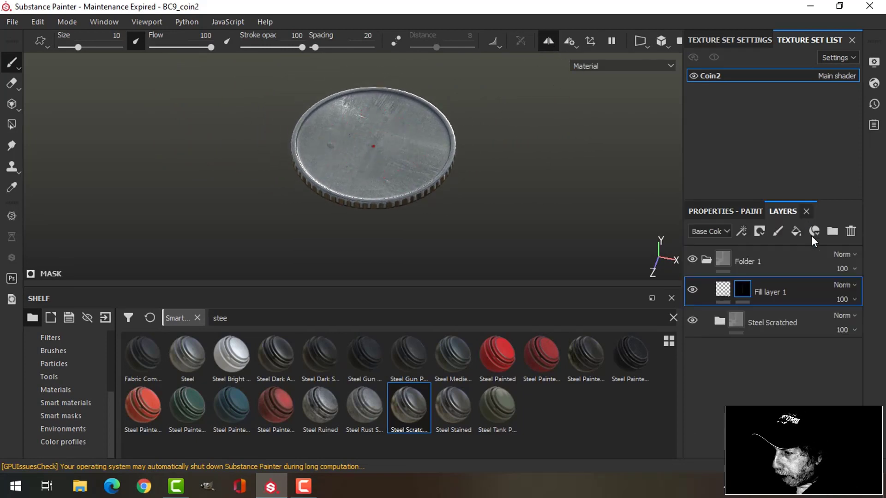
pyautogui.keyDown('alt'); pyautogui.moveTo(454, 157); pyautogui.dragTo(435, 180); pyautogui.keyUp('alt')
pyautogui.scroll(-2, 436, 180)
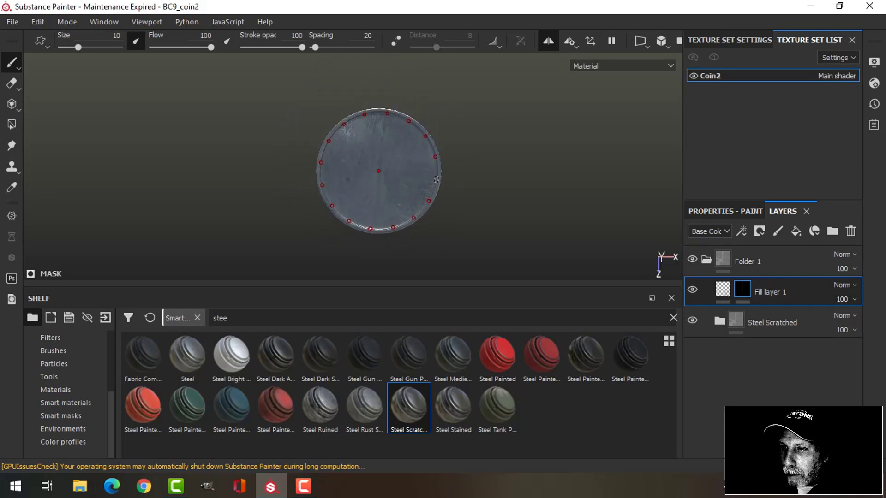
pyautogui.click(741, 211)
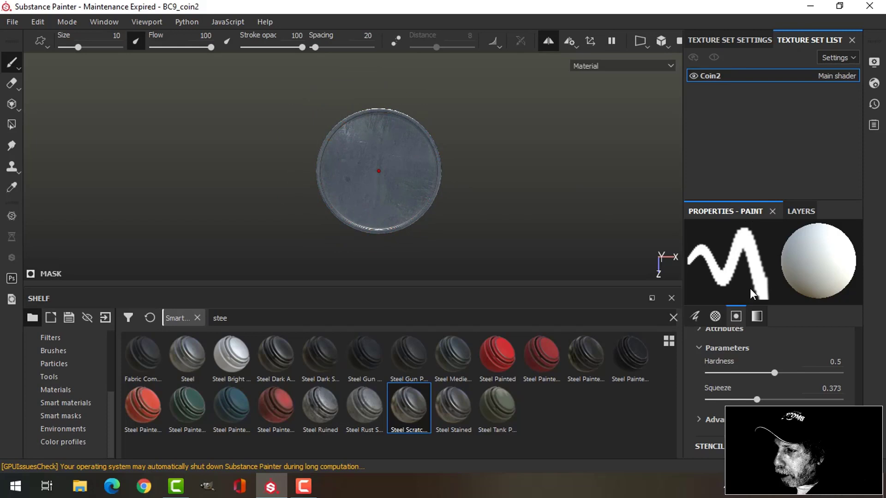
pyautogui.click(715, 316)
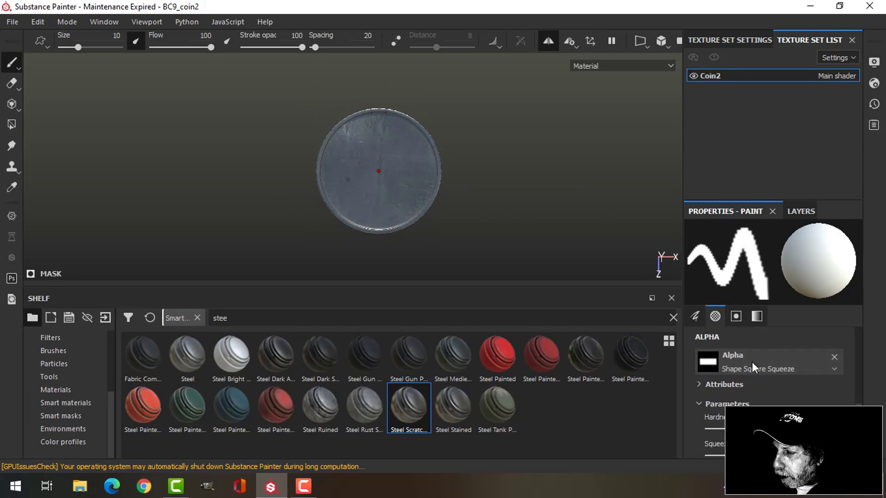
pyautogui.click(751, 364)
pyautogui.write('squ')
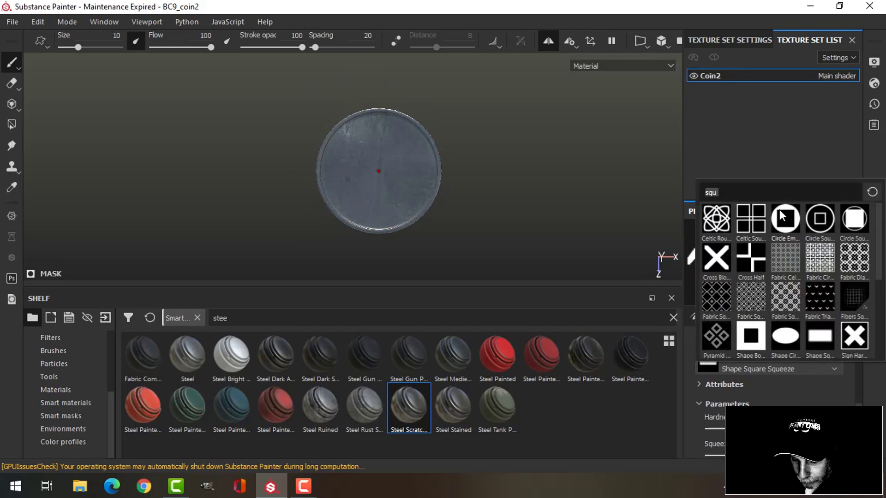
pyautogui.write('para')
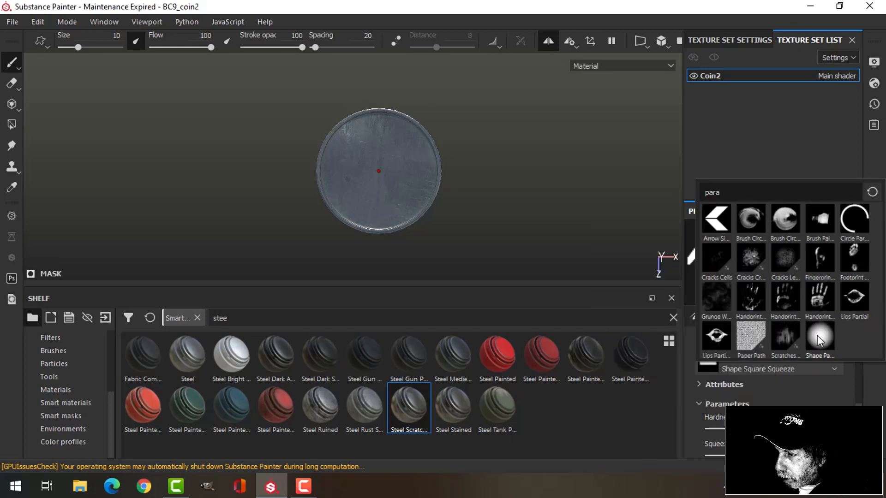
pyautogui.click(817, 336)
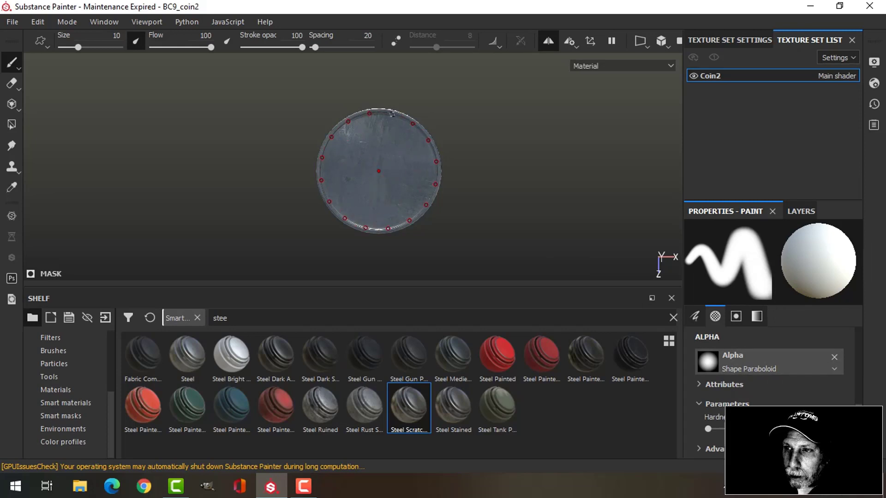
pyautogui.click(115, 36)
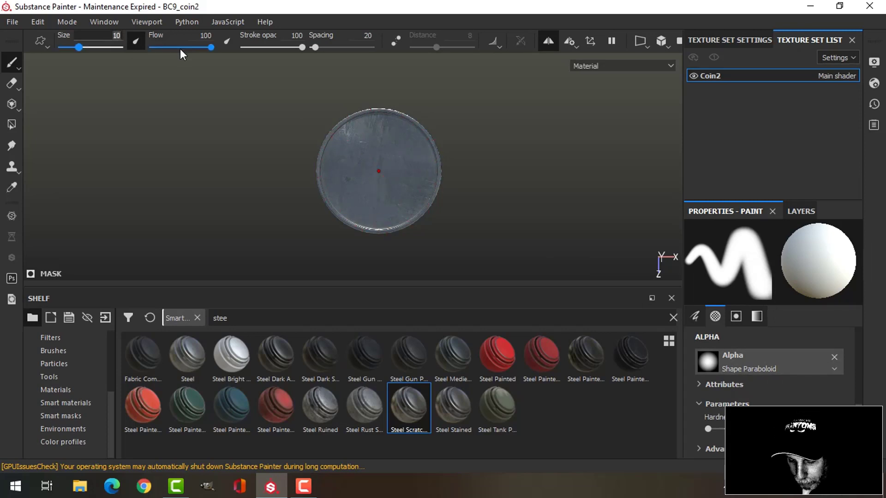
pyautogui.press('BackSpace')
pyautogui.press('BackSpace')
pyautogui.write('8')
pyautogui.press('Return')
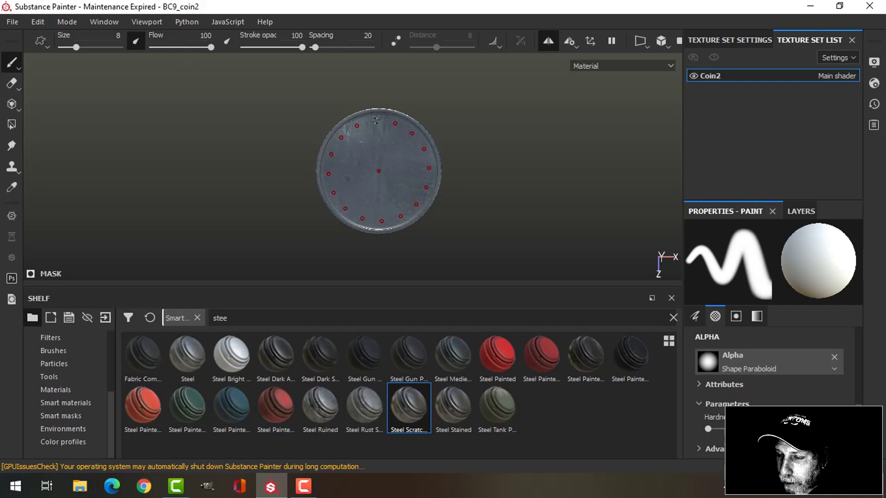
# Stamp a ring of raised rivet bumps just inside the coin's rim, restamping on a slightly smaller circle
pyautogui.scroll(4, 376, 120)
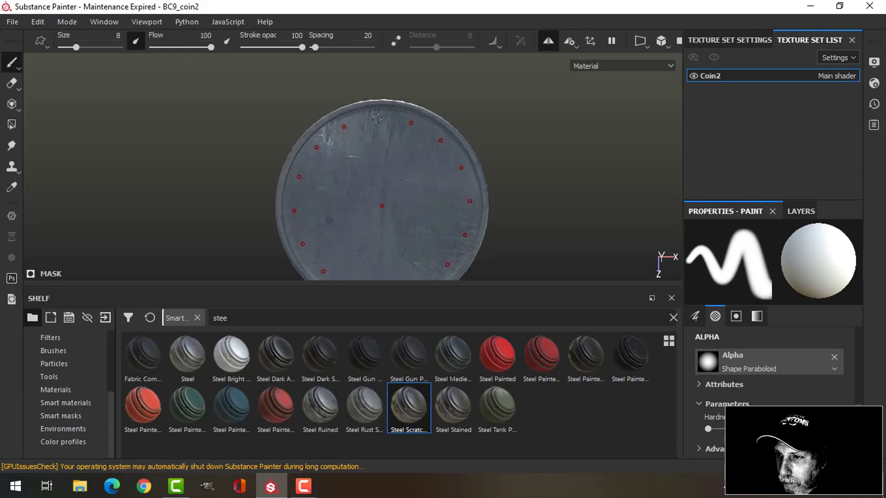
pyautogui.moveTo(390, 151); pyautogui.dragTo(393, 113, button='middle')
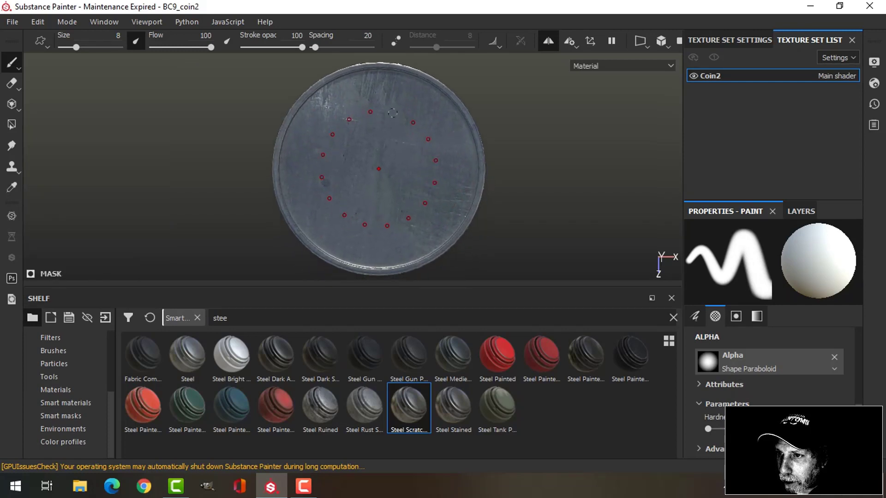
pyautogui.click(379, 75)
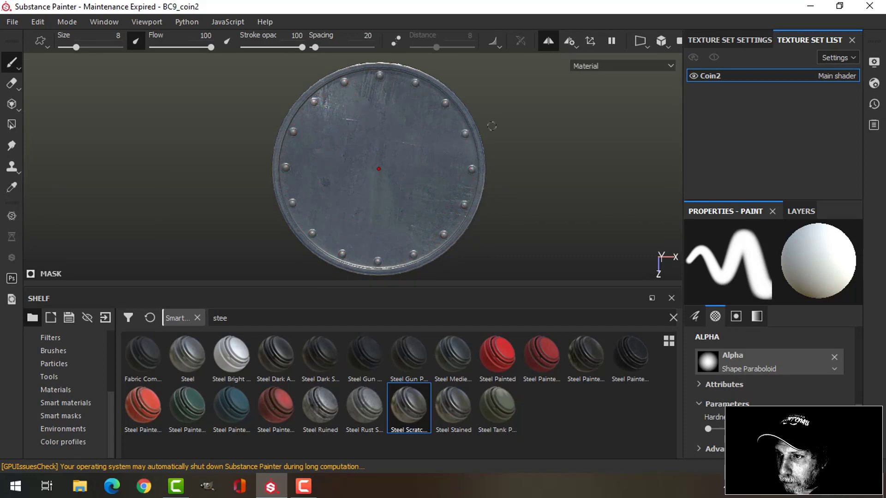
pyautogui.hotkey('ctrl', 'z')
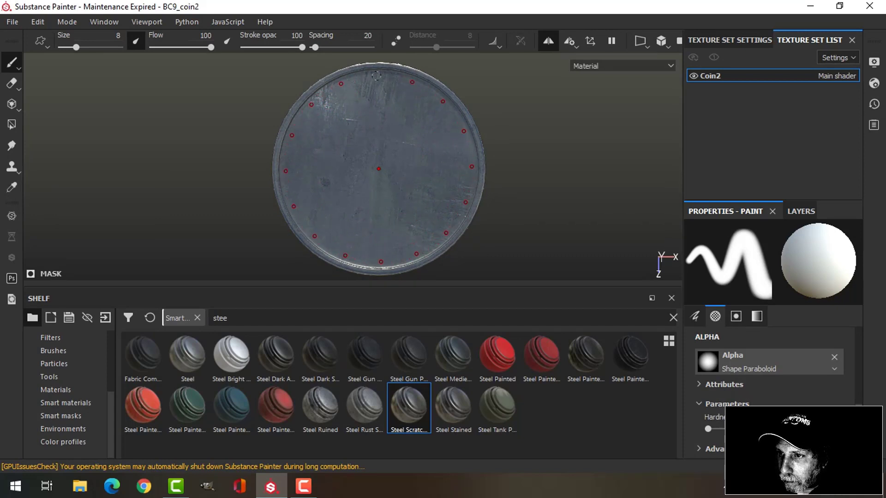
pyautogui.click(378, 76)
pyautogui.keyDown('alt'); pyautogui.moveTo(525, 196); pyautogui.dragTo(451, 107); pyautogui.keyUp('alt')
pyautogui.keyDown('alt'); pyautogui.moveTo(447, 207); pyautogui.dragTo(449, 114, button='middle'); pyautogui.keyUp('alt')
pyautogui.keyDown('alt'); pyautogui.moveTo(397, 99); pyautogui.dragTo(390, 97); pyautogui.keyUp('alt')
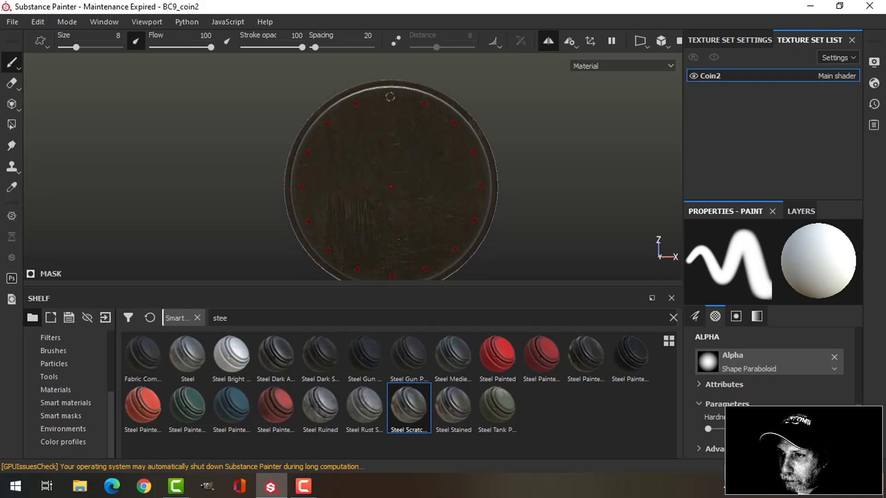
pyautogui.keyDown('alt'); pyautogui.moveTo(522, 122); pyautogui.dragTo(458, 187); pyautogui.keyUp('alt')
# Add Fill layer 2 with a black mask, colour channel off and height -0.4493
pyautogui.click(802, 211)
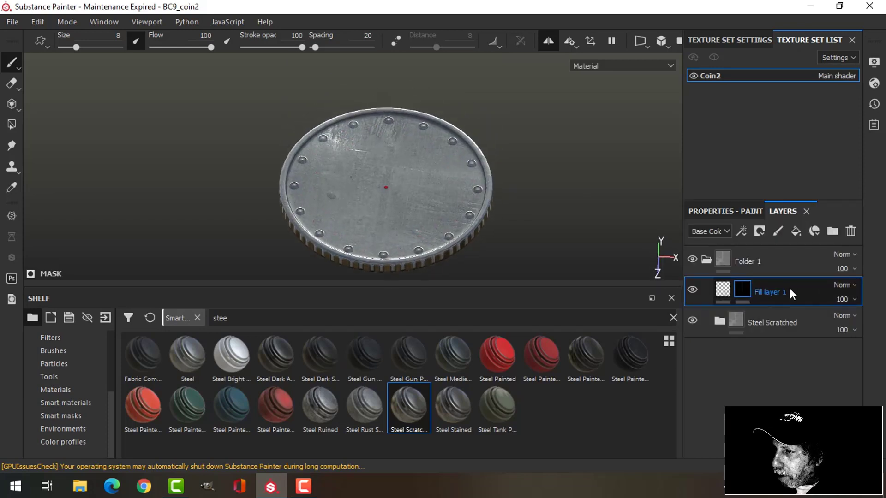
pyautogui.click(795, 231)
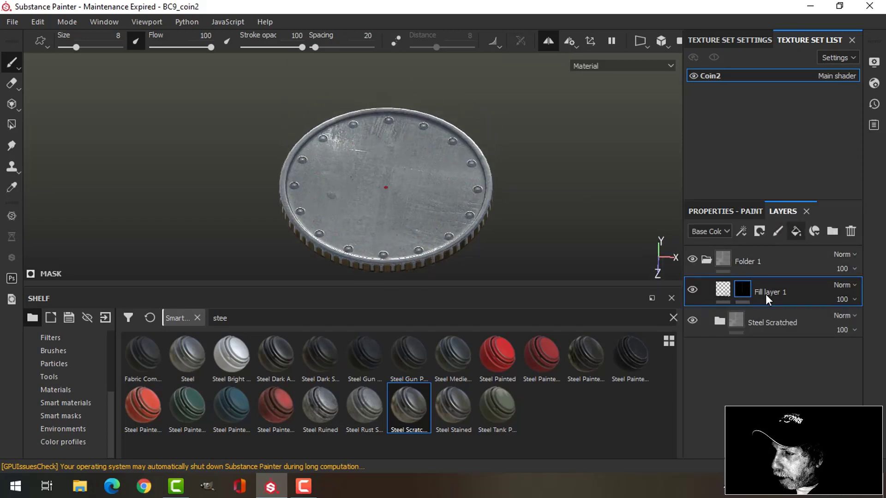
pyautogui.click(755, 229)
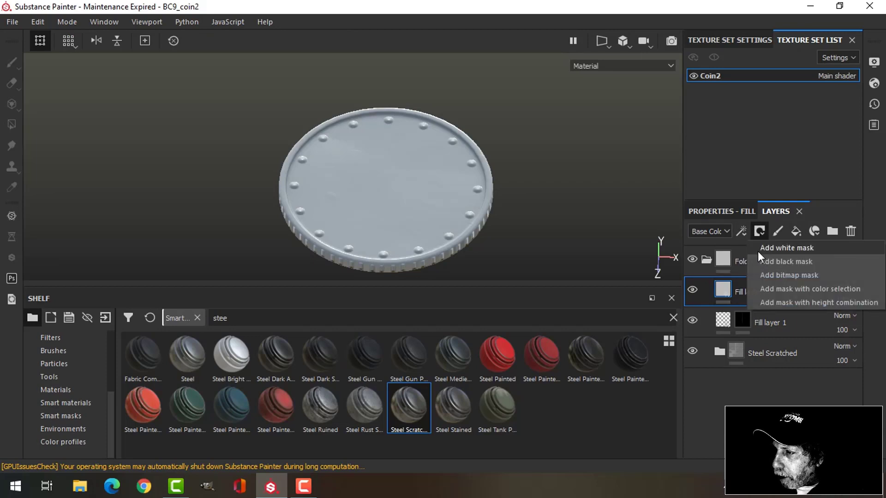
pyautogui.click(767, 259)
pyautogui.click(723, 292)
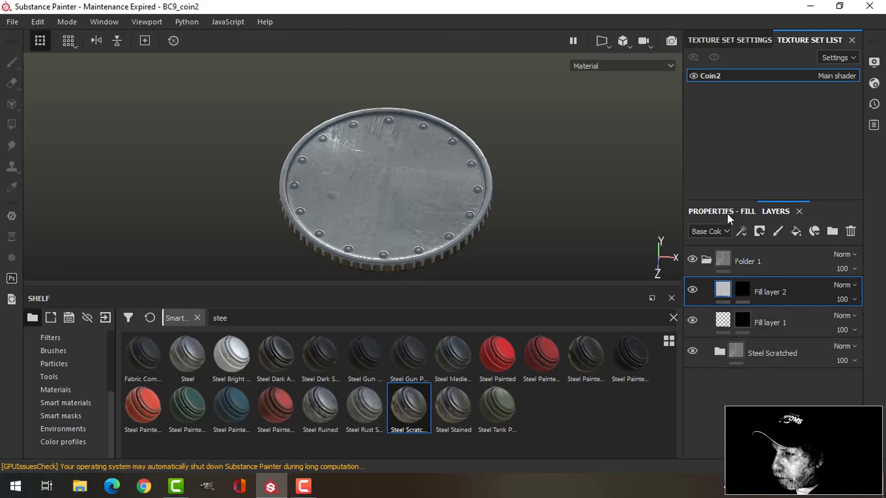
pyautogui.click(727, 211)
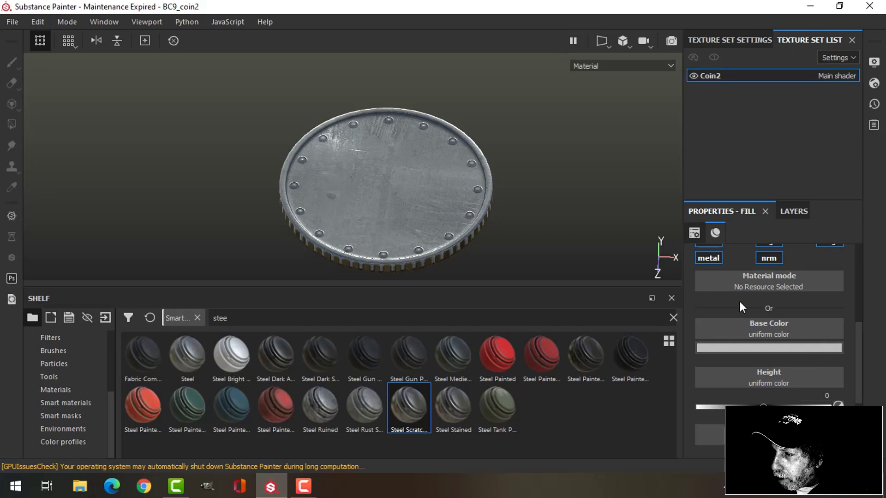
pyautogui.scroll(3, 741, 303)
pyautogui.click(711, 319)
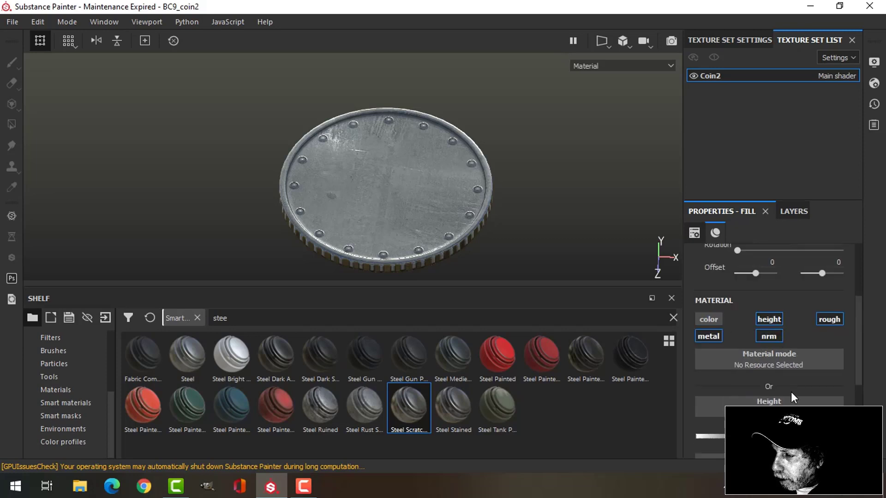
pyautogui.scroll(-3, 790, 391)
pyautogui.moveTo(765, 359); pyautogui.dragTo(733, 361)
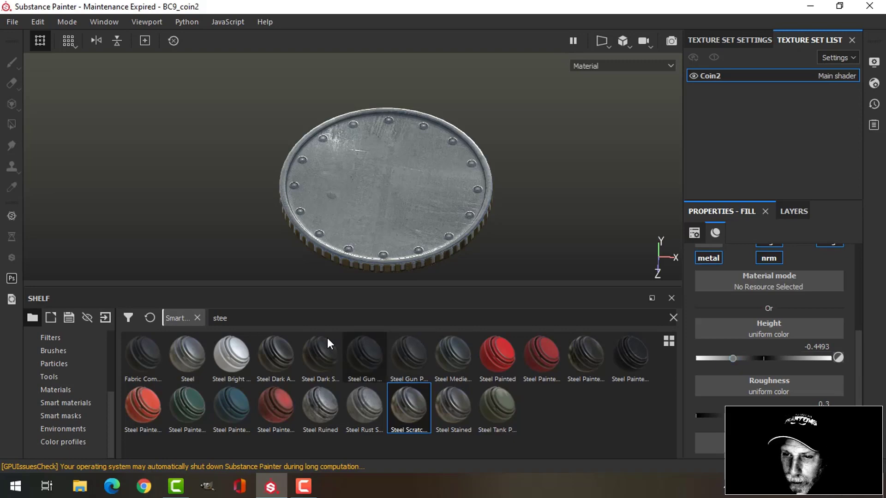
# Add e0hvgGgv.png from D:\DOCUMENTS\BLENDER\TEXTURES\LABELS AND DECALS to the resource import list
pyautogui.click(106, 317)
pyautogui.click(516, 68)
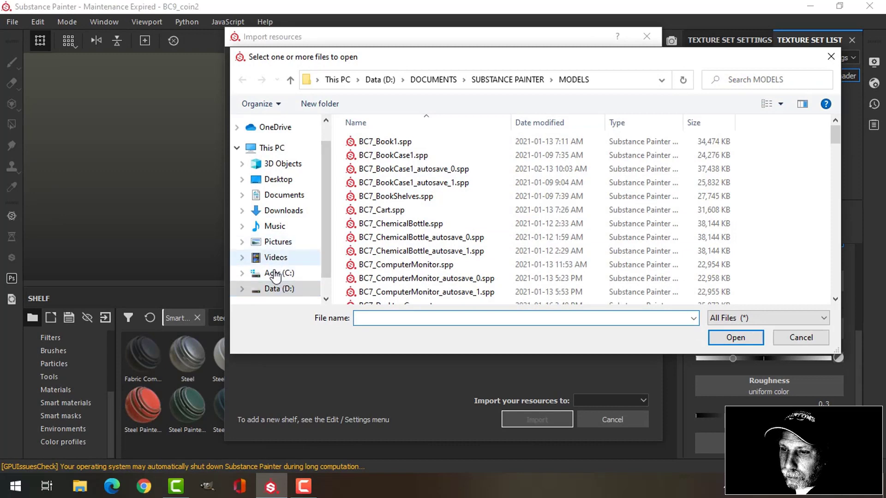
pyautogui.click(278, 288)
pyautogui.doubleClick(388, 222)
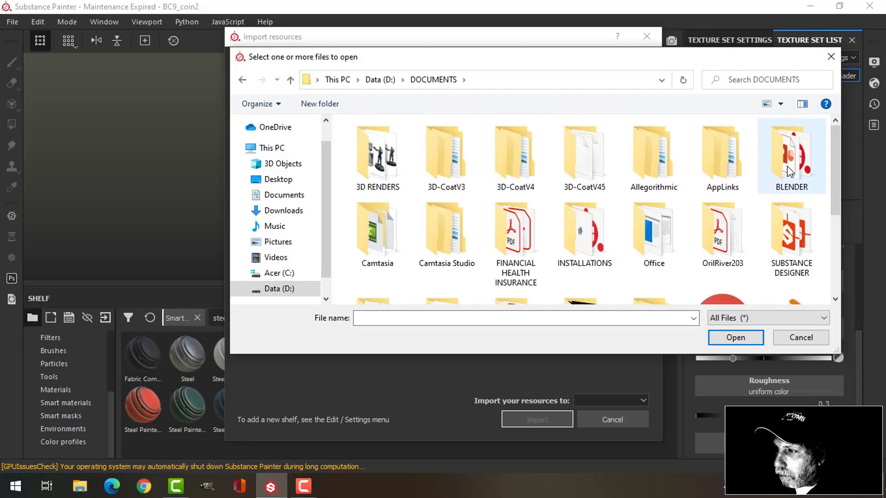
pyautogui.doubleClick(787, 166)
pyautogui.scroll(-4, 399, 277)
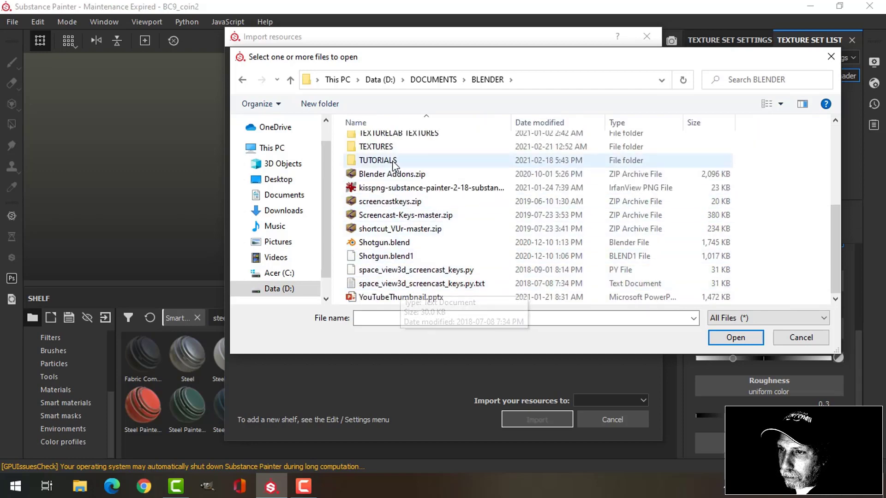
pyautogui.doubleClick(371, 147)
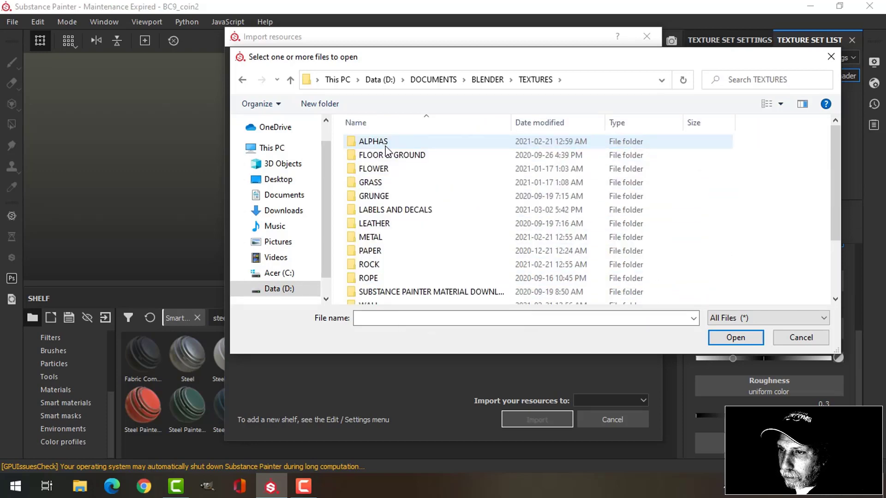
pyautogui.doubleClick(395, 209)
pyautogui.scroll(-3, 656, 227)
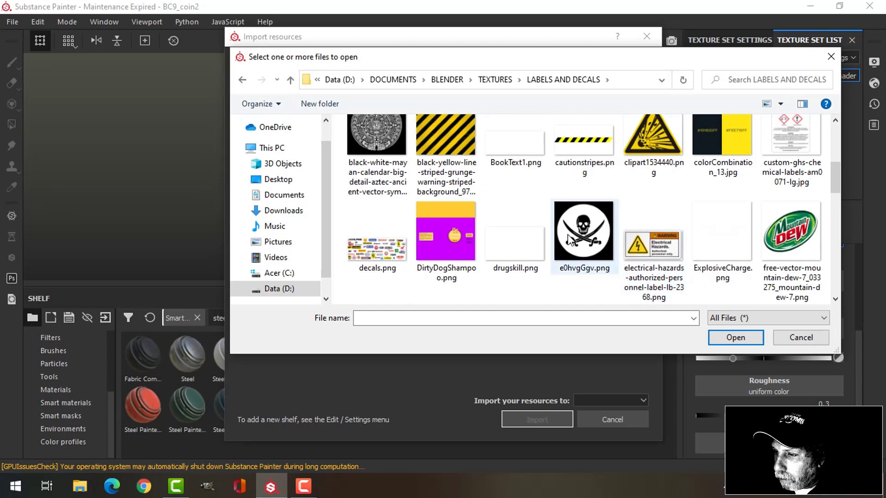
pyautogui.click(584, 237)
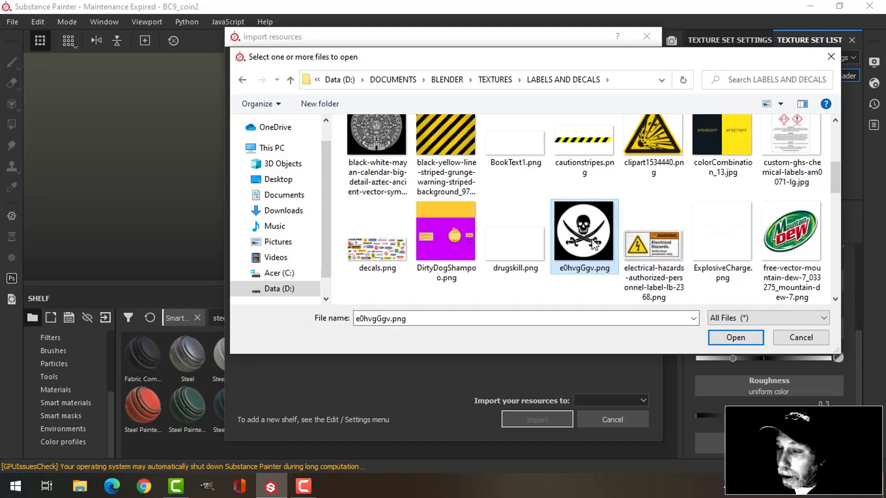
pyautogui.click(735, 337)
# Import the skull image as an alpha into the project BC9_coin2
pyautogui.click(599, 106)
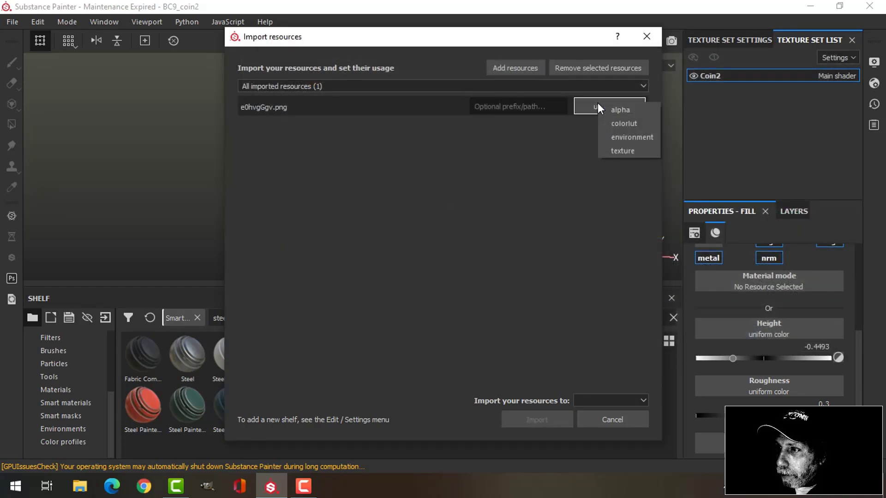
pyautogui.click(608, 111)
pyautogui.click(591, 402)
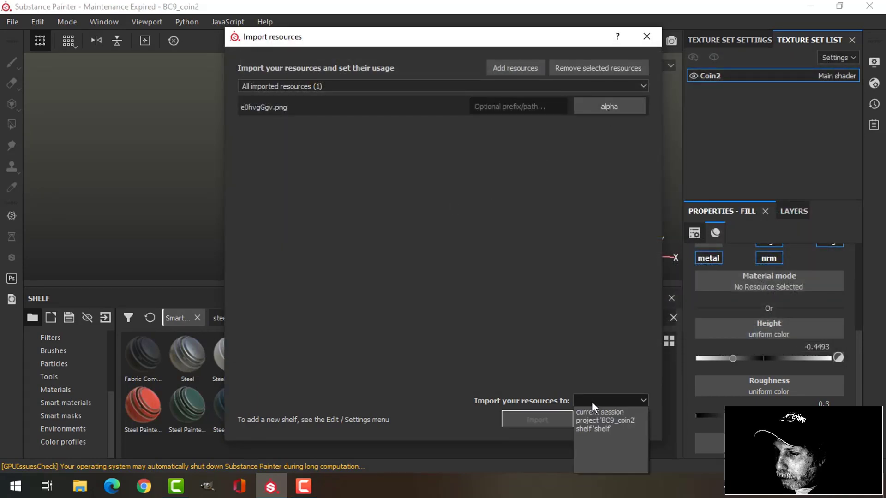
pyautogui.click(599, 419)
pyautogui.click(550, 419)
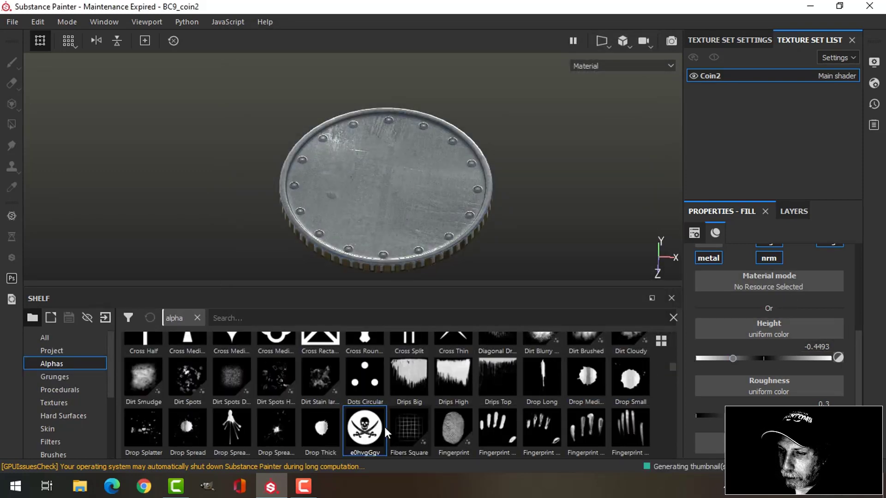
# Select Fill layer 2's mask and give the brush the e0hvgGgv skull alpha, size 150, angle 0
pyautogui.moveTo(857, 350); pyautogui.dragTo(858, 314)
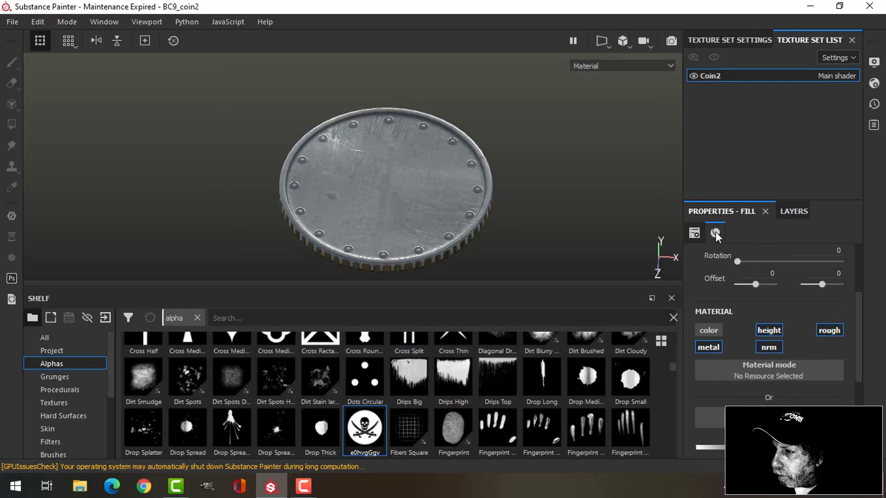
pyautogui.click(793, 211)
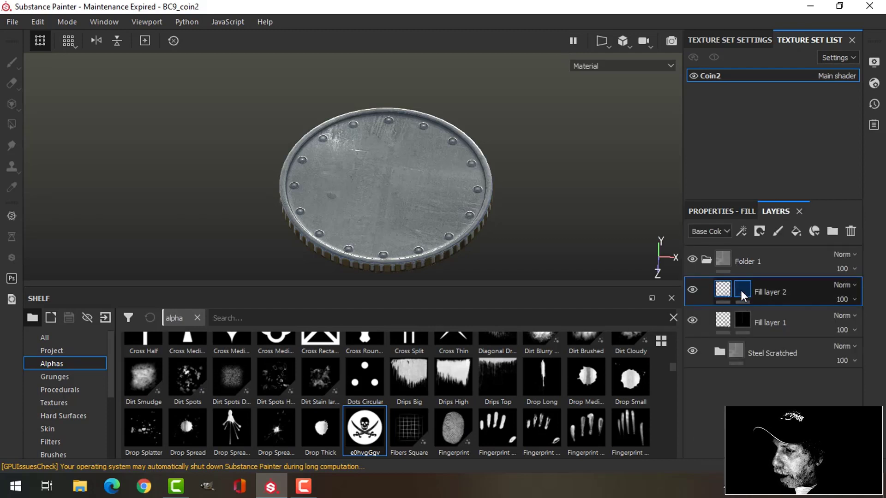
pyautogui.click(742, 290)
pyautogui.click(732, 212)
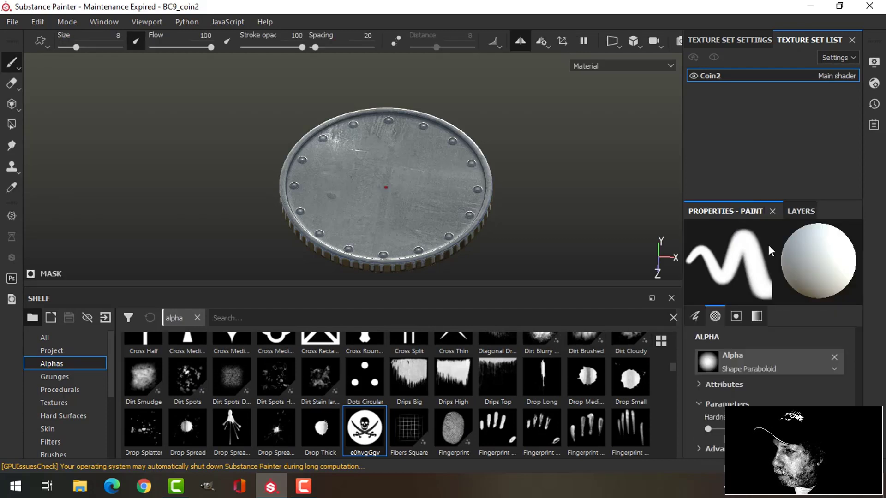
pyautogui.moveTo(364, 428)
pyautogui.mouseDown()
pyautogui.moveTo(698, 345)
pyautogui.moveTo(750, 363)
pyautogui.mouseUp()
pyautogui.keyDown('alt'); pyautogui.moveTo(535, 158); pyautogui.dragTo(517, 176); pyautogui.keyUp('alt')
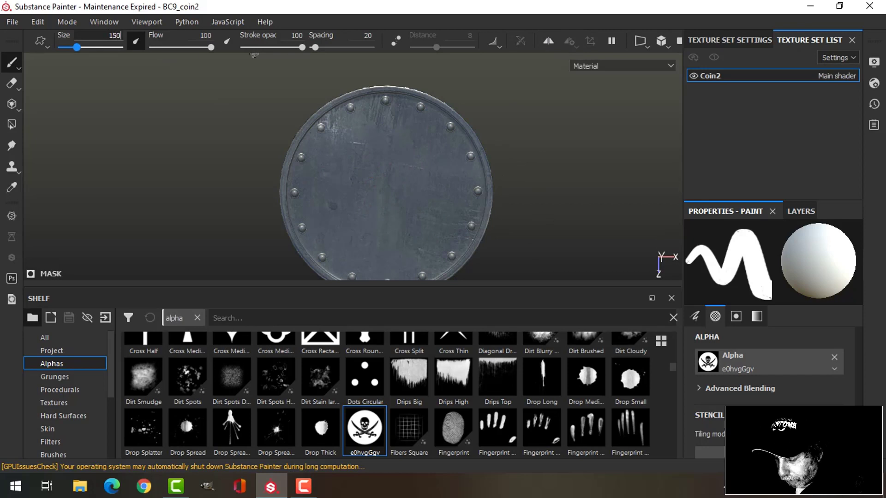
pyautogui.press('Return')
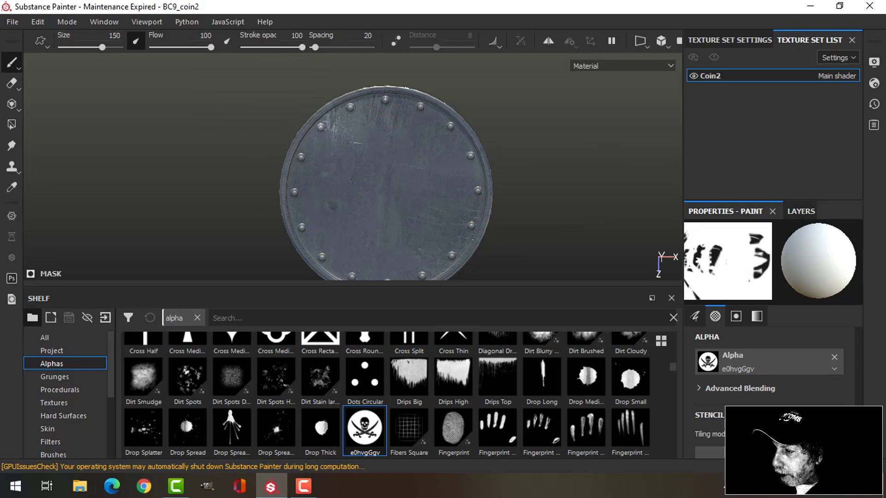
pyautogui.click(695, 316)
pyautogui.scroll(-3, 780, 392)
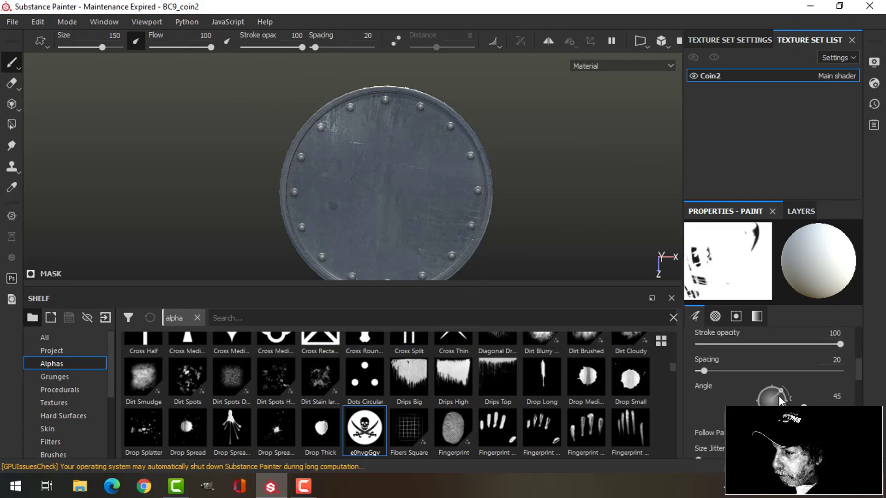
pyautogui.click(780, 400)
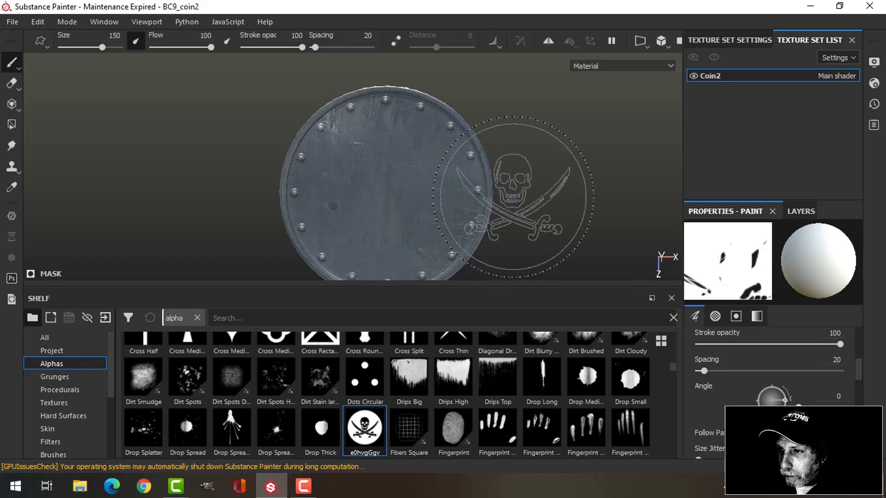
# Stamp the skull-and-crossed-swords emblem onto the coin's centre with a size 160 brush
pyautogui.moveTo(513, 197); pyautogui.dragTo(520, 178, button='middle')
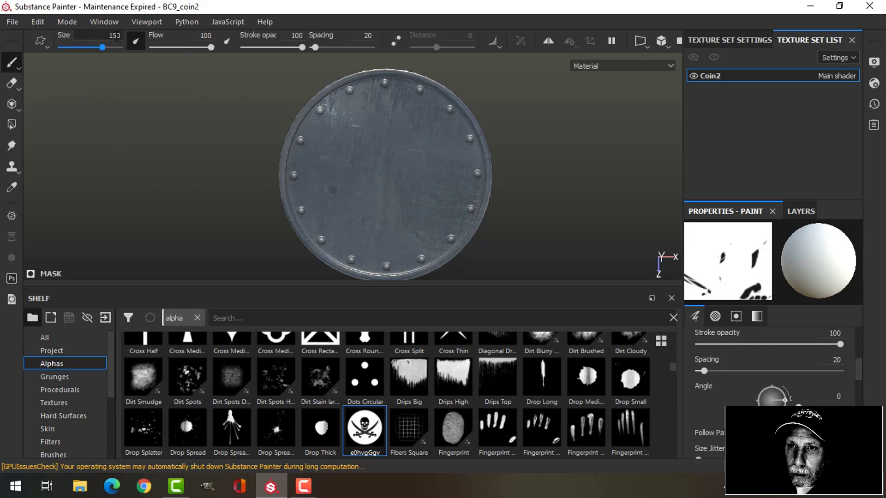
pyautogui.press(']')
pyautogui.press(']')
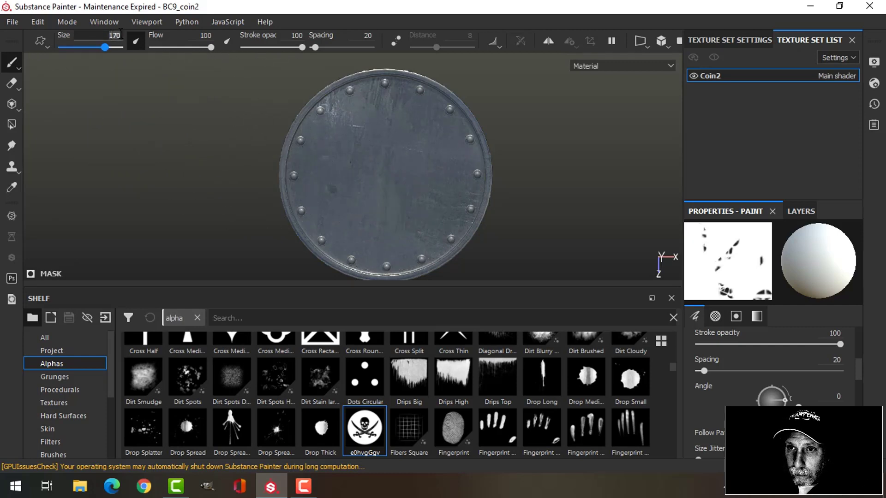
pyautogui.press('[')
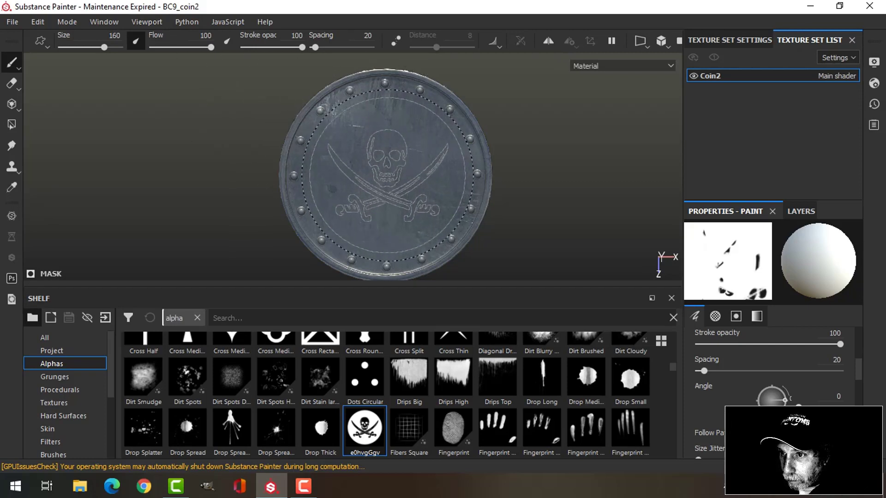
pyautogui.click(384, 175)
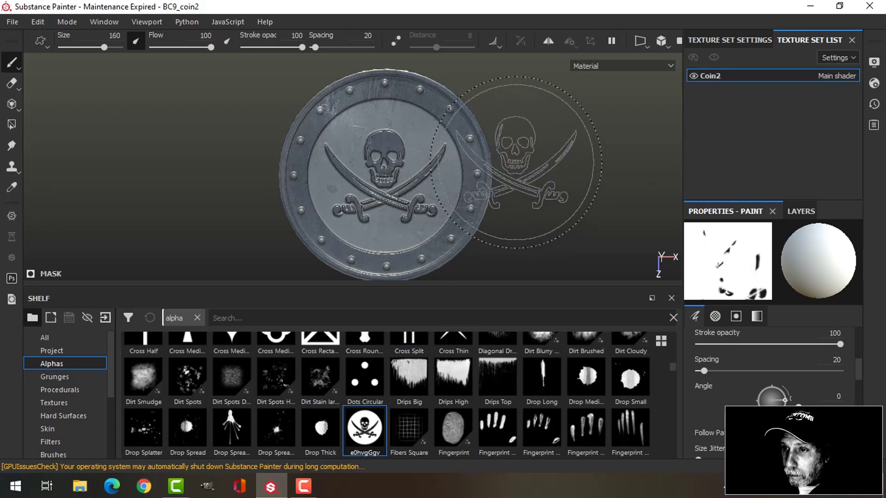
pyautogui.press('alt')
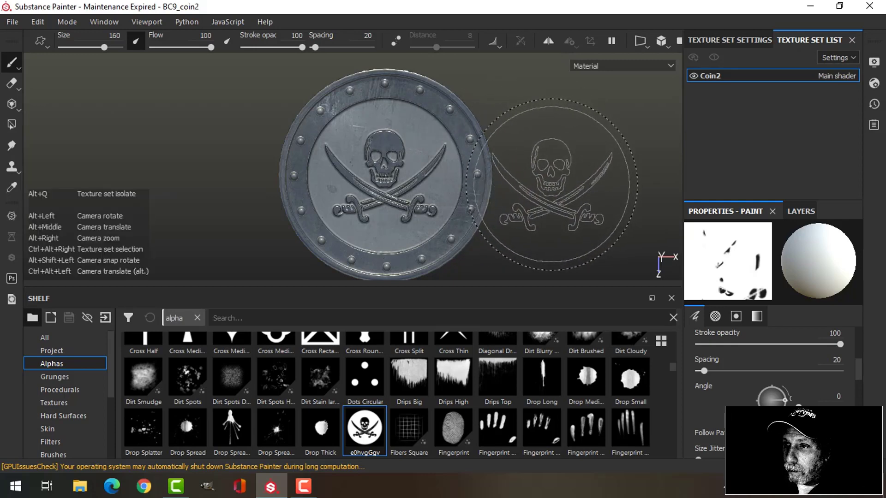
pyautogui.keyDown('alt'); pyautogui.moveTo(551, 185); pyautogui.dragTo(528, 156); pyautogui.keyUp('alt')
pyautogui.moveTo(524, 198)
pyautogui.keyDown('alt'); pyautogui.mouseDown()
pyautogui.moveTo(484, 172)
pyautogui.moveTo(485, 143)
pyautogui.moveTo(479, 206)
pyautogui.moveTo(526, 196)
pyautogui.moveTo(563, 139)
pyautogui.moveTo(524, 186)
pyautogui.mouseUp(); pyautogui.keyUp('alt')
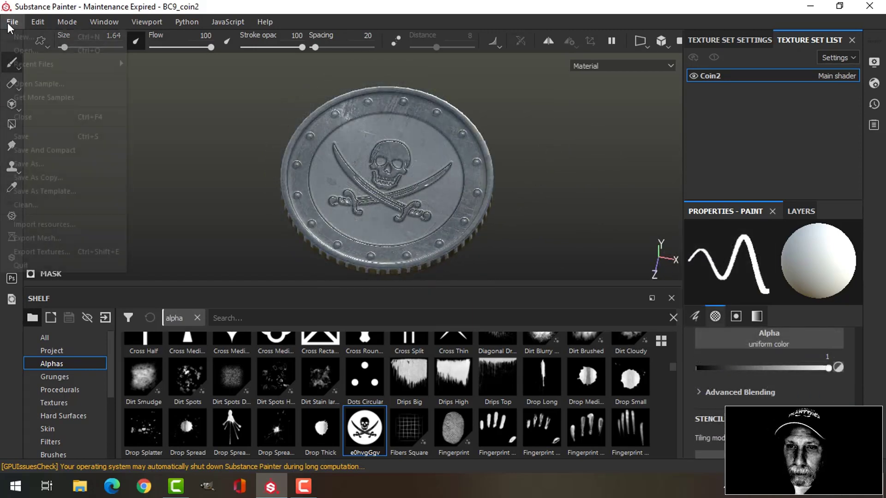
# Export Coin2's textures as 1024x1024 PNG maps through Export Textures, then close the window
pyautogui.click(8, 23)
pyautogui.click(70, 245)
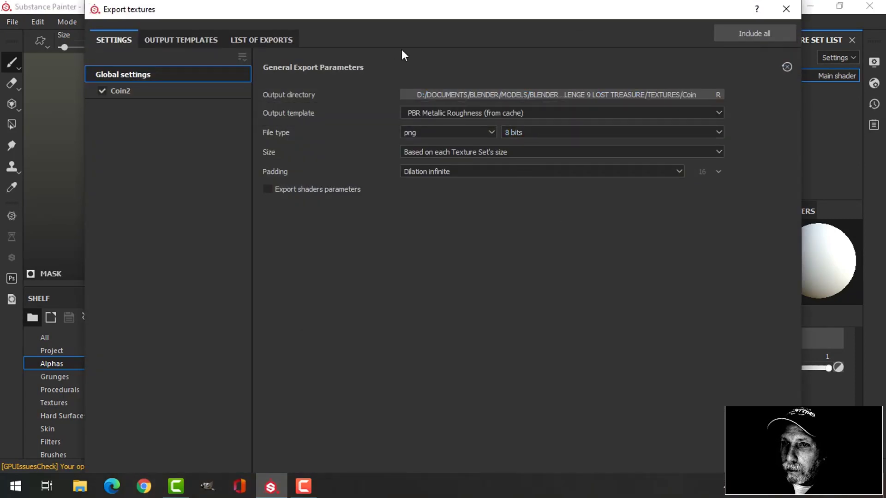
pyautogui.click(263, 39)
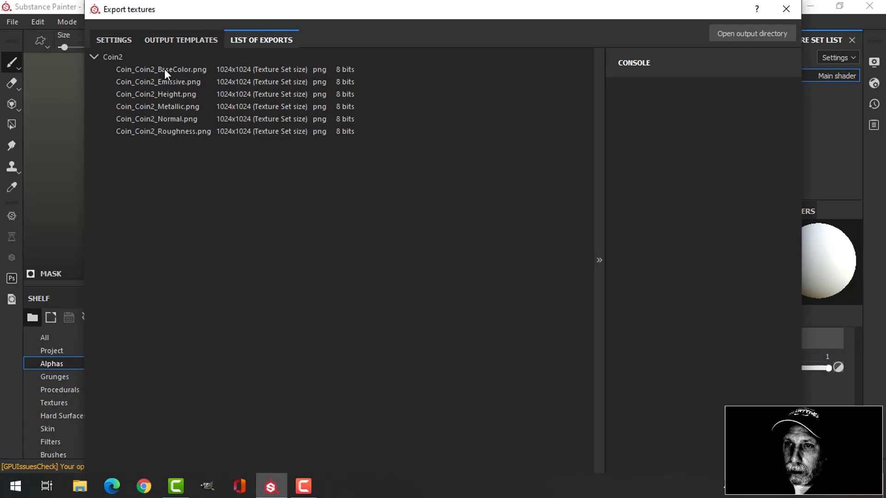
pyautogui.click(110, 38)
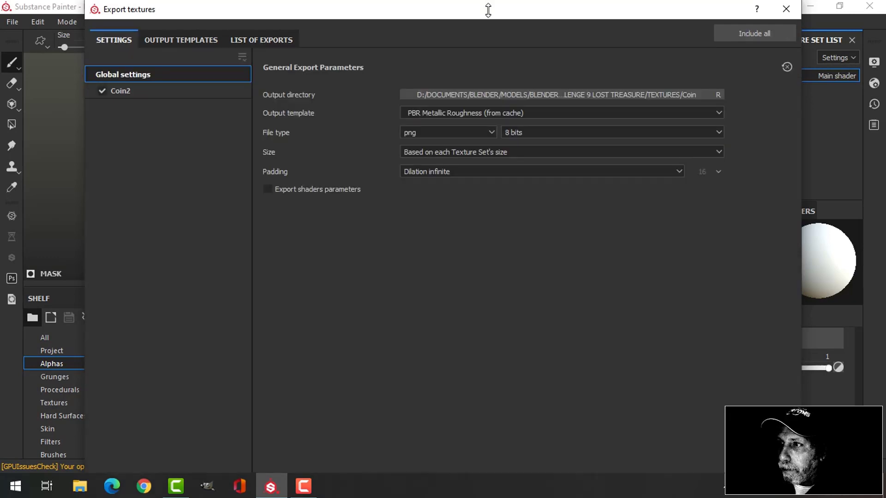
pyautogui.moveTo(488, 9); pyautogui.dragTo(480, 39)
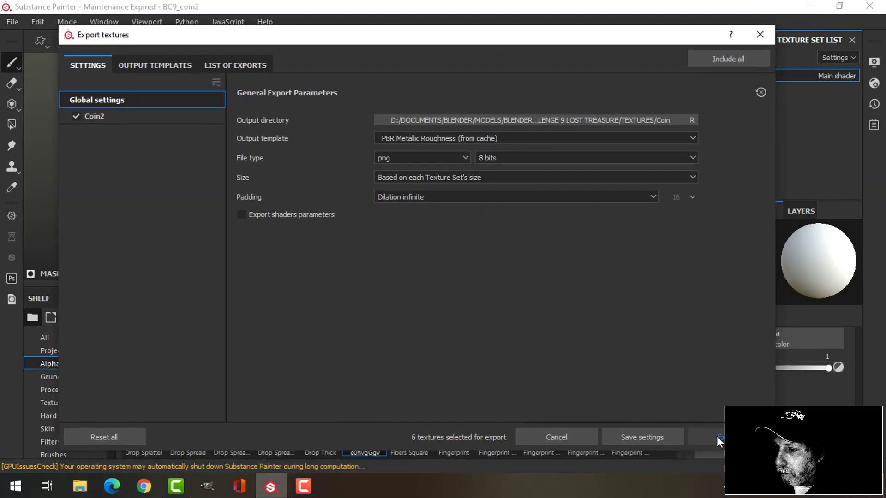
pyautogui.click(717, 440)
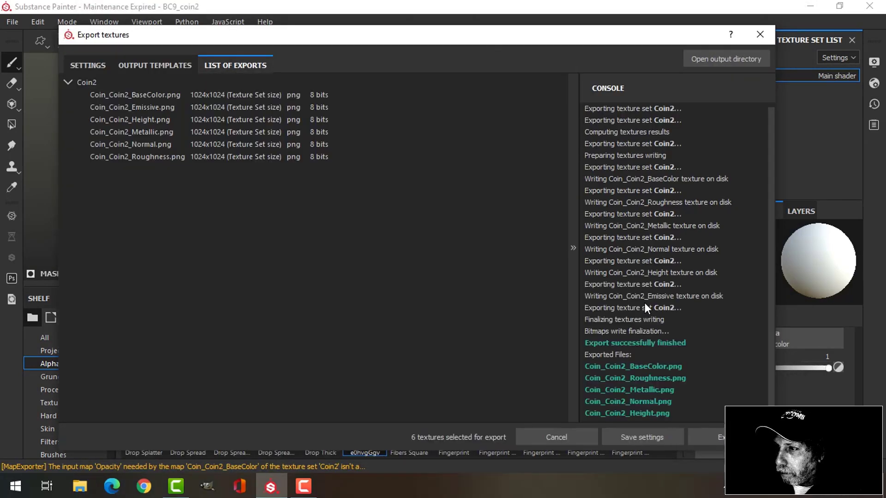
pyautogui.click(766, 35)
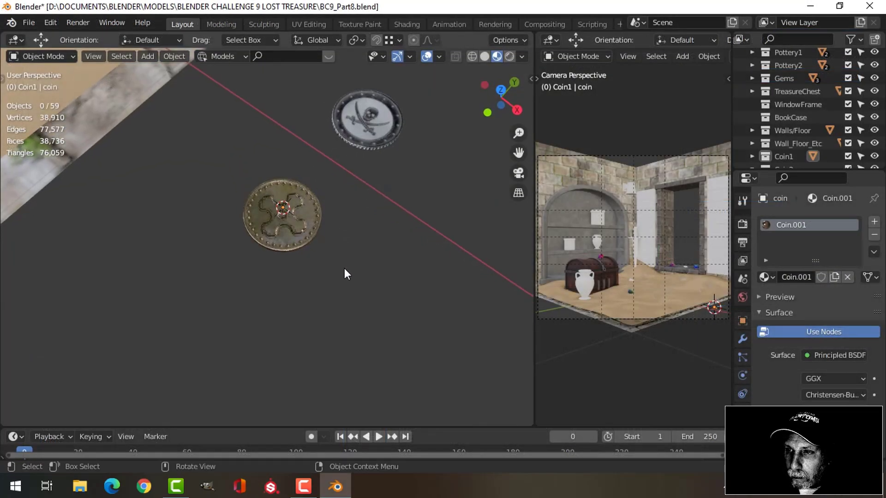
# Scale the skull coin.001 down in Edit Mode and save as BC9_Part8.blend
pyautogui.moveTo(344, 269); pyautogui.dragTo(352, 296, button='middle')
pyautogui.scroll(2, 314, 258)
pyautogui.scroll(-5, 369, 287)
pyautogui.click(350, 270)
pyautogui.press('Tab')
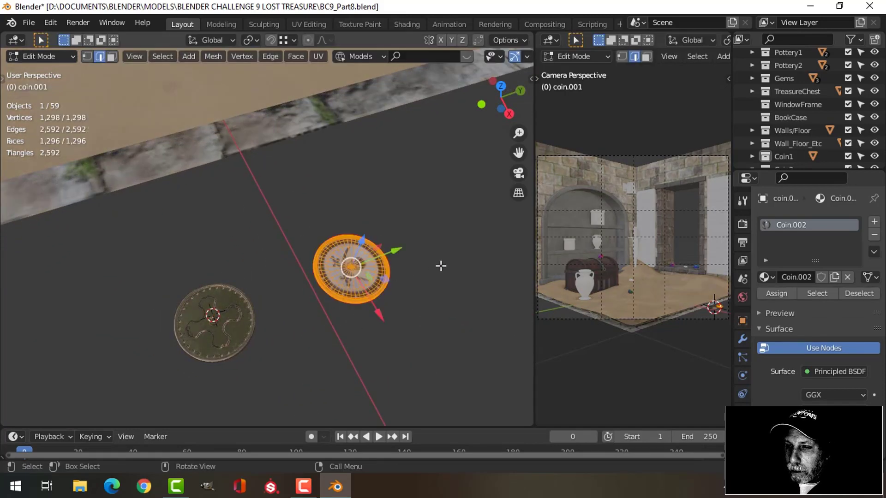
pyautogui.press('s')
pyautogui.click(397, 267)
pyautogui.press('Tab')
pyautogui.moveTo(413, 288); pyautogui.dragTo(430, 274, button='middle')
pyautogui.click(373, 300)
pyautogui.hotkey('ctrl', 's')
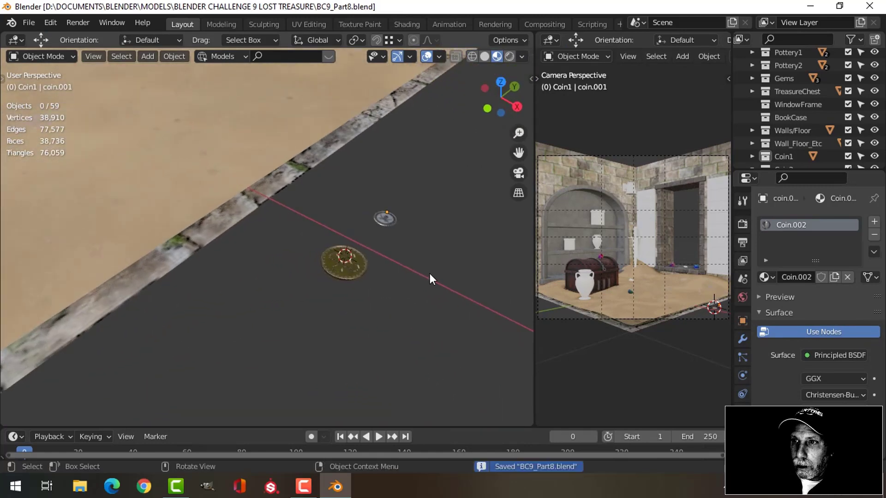
pyautogui.scroll(-2, 440, 272)
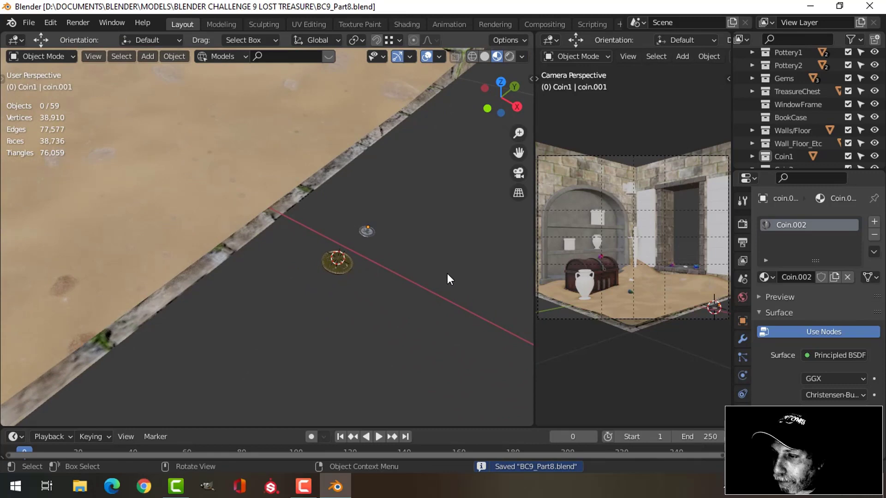
# Maximize the 3D view and select the coin on the sand floor
pyautogui.hotkey('ctrl', 'space')
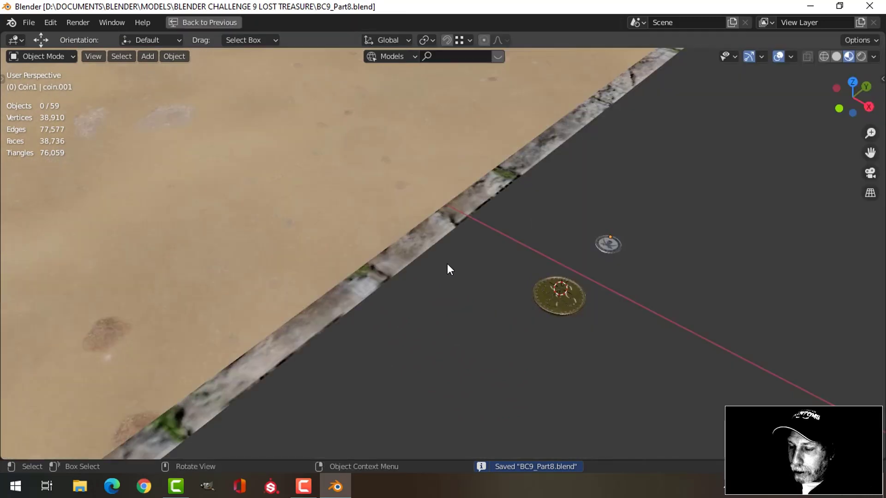
pyautogui.scroll(-3, 446, 267)
pyautogui.scroll(-2, 445, 273)
pyautogui.moveTo(444, 278); pyautogui.dragTo(477, 289, button='middle')
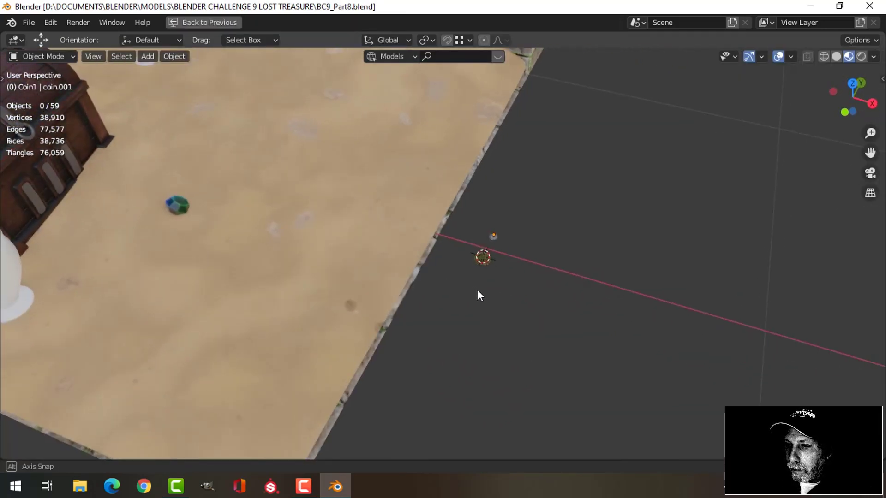
pyautogui.click(485, 261)
pyautogui.moveTo(546, 314); pyautogui.dragTo(525, 332, button='middle')
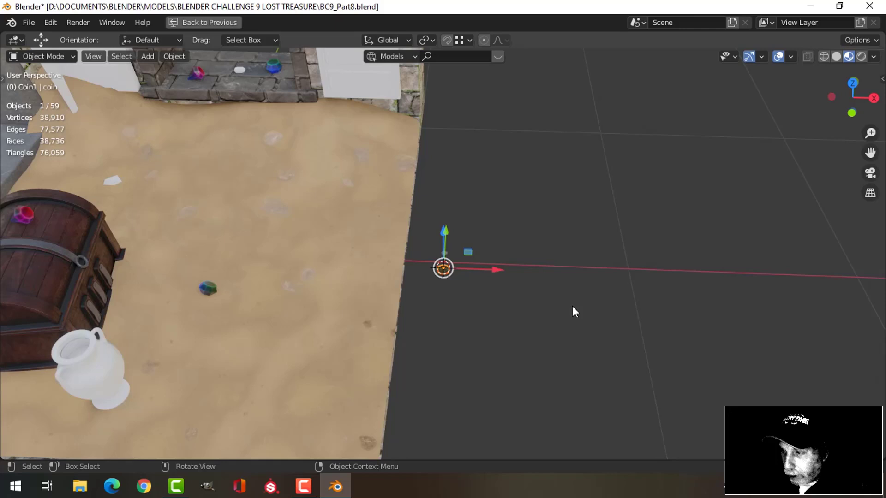
# Remove the coin from the Asset Sketcher list, then add it back as an asset item
pyautogui.press('n')
pyautogui.scroll(-2, 807, 306)
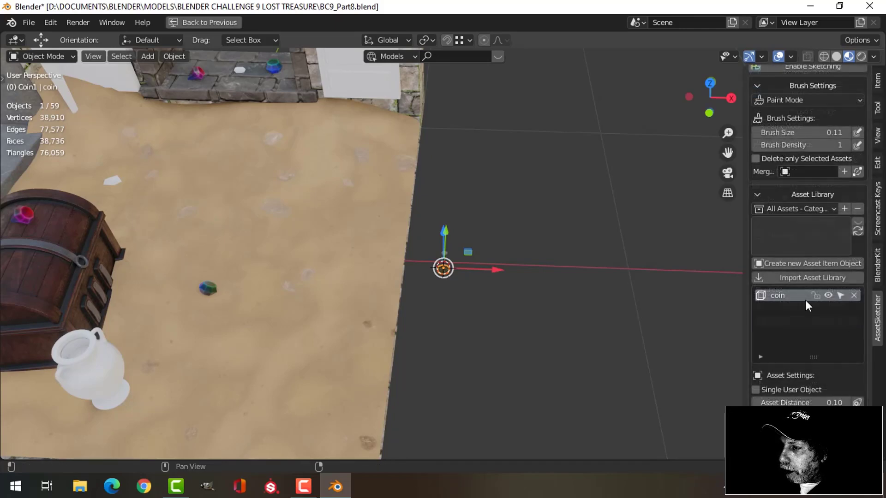
pyautogui.scroll(-2, 806, 323)
pyautogui.click(853, 270)
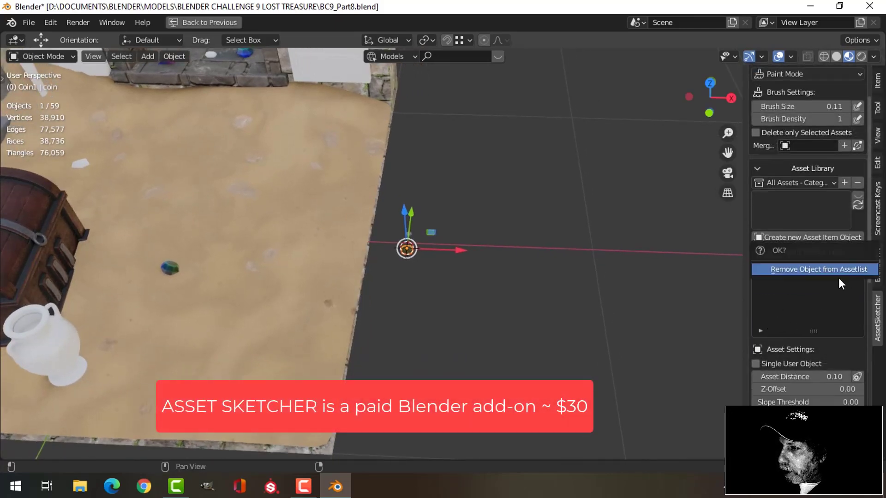
pyautogui.click(803, 269)
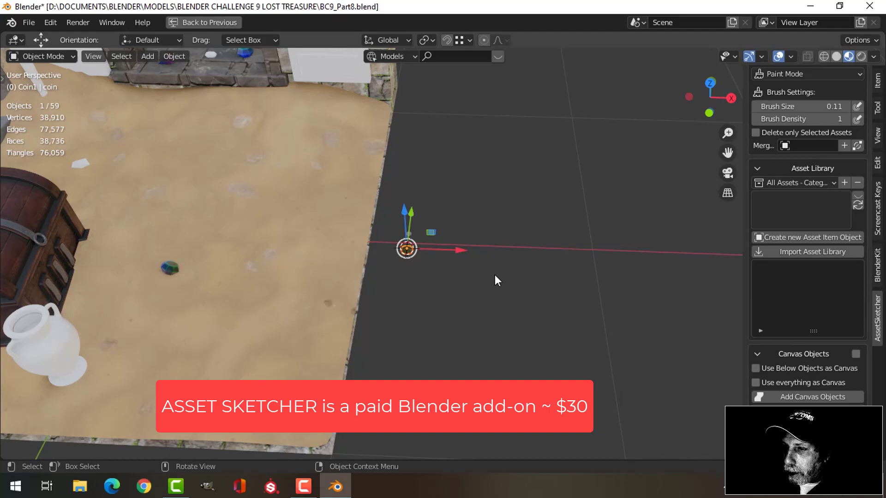
pyautogui.scroll(-2, 494, 275)
pyautogui.moveTo(455, 256)
pyautogui.mouseDown(button='middle')
pyautogui.moveTo(441, 270)
pyautogui.moveTo(454, 269)
pyautogui.mouseUp(button='middle')
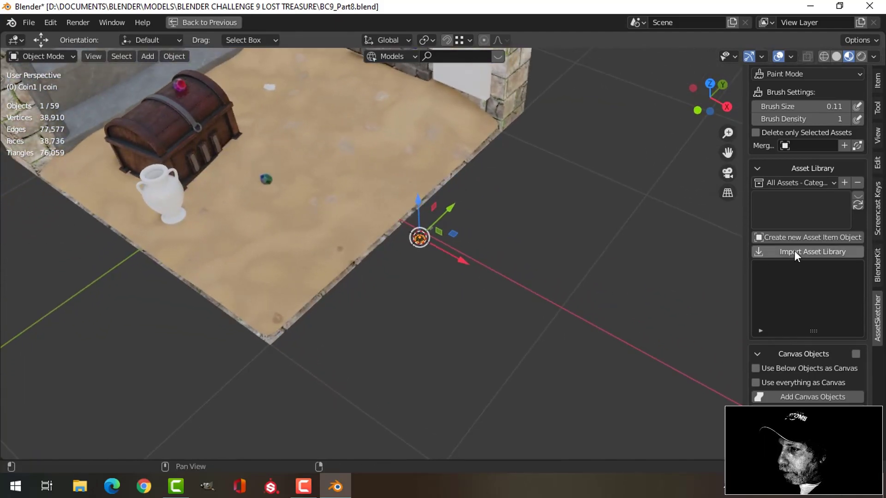
pyautogui.click(812, 237)
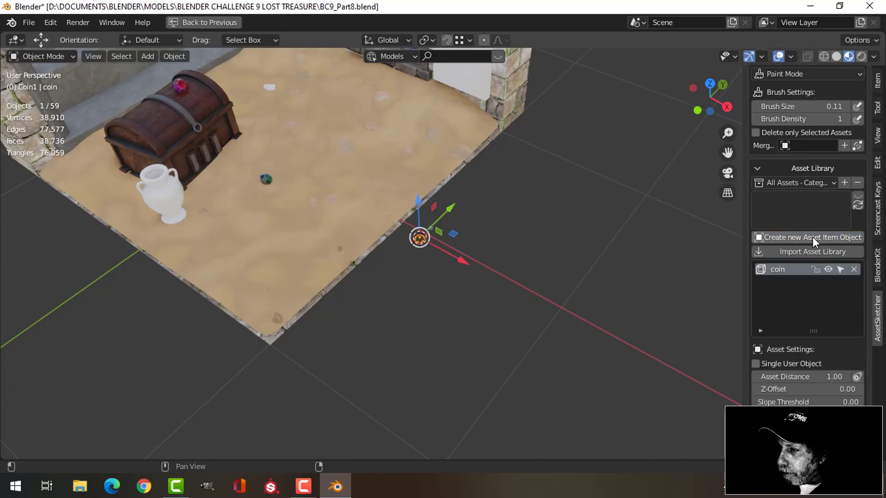
# Place a second coin, coin.001, beside the first and add it as an asset item
pyautogui.moveTo(575, 272); pyautogui.dragTo(488, 243, button='middle')
pyautogui.click(479, 213)
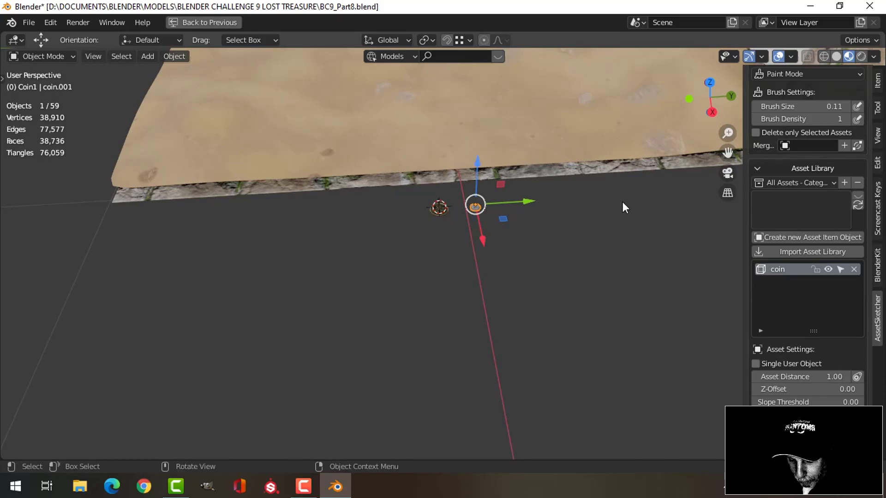
pyautogui.hotkey('ctrl', 'space')
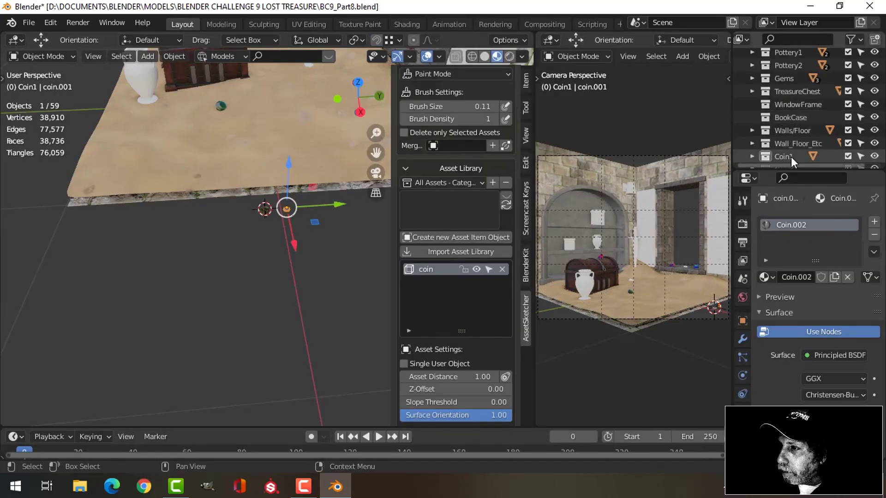
pyautogui.scroll(-2, 791, 157)
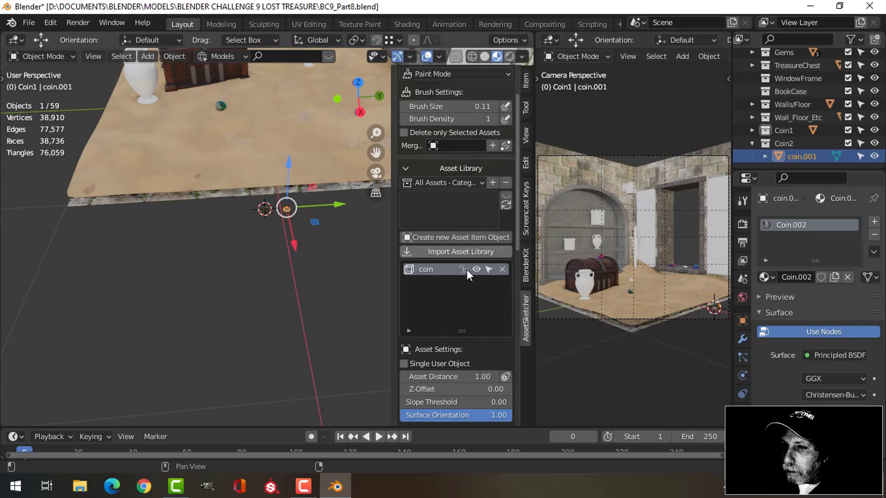
pyautogui.click(431, 237)
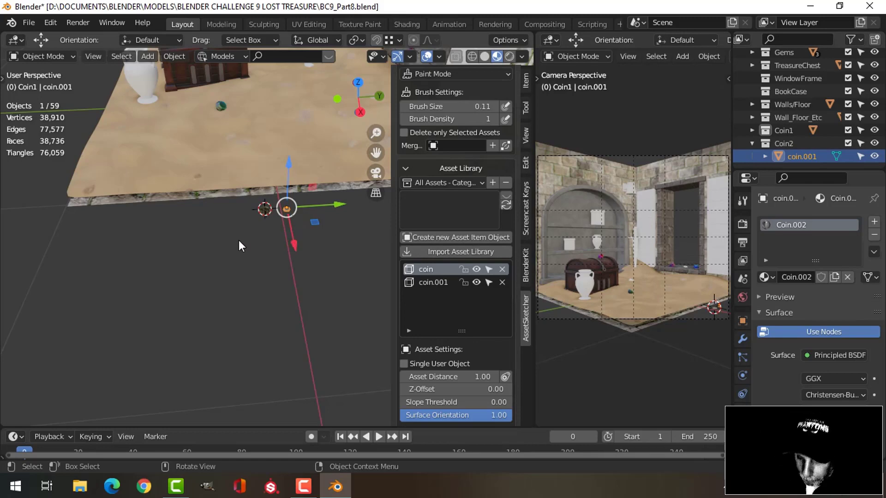
# Orbit around the two coins and make the original coin the active object
pyautogui.hotkey('ctrl', 'space')
pyautogui.moveTo(239, 240); pyautogui.dragTo(595, 271, button='middle')
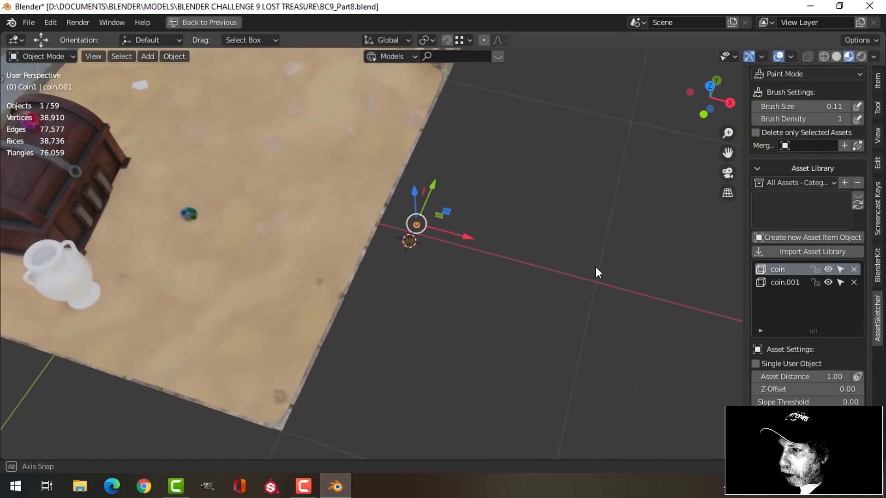
pyautogui.scroll(2, 536, 264)
pyautogui.scroll(-2, 536, 262)
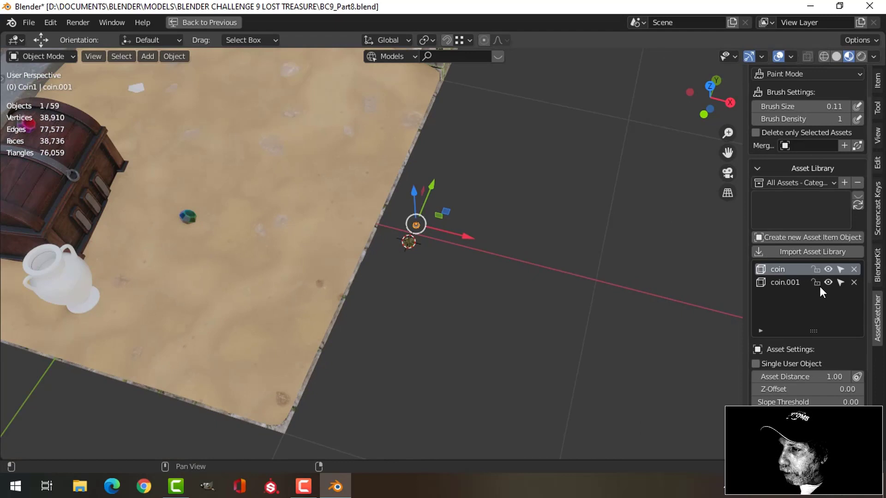
pyautogui.click(416, 244)
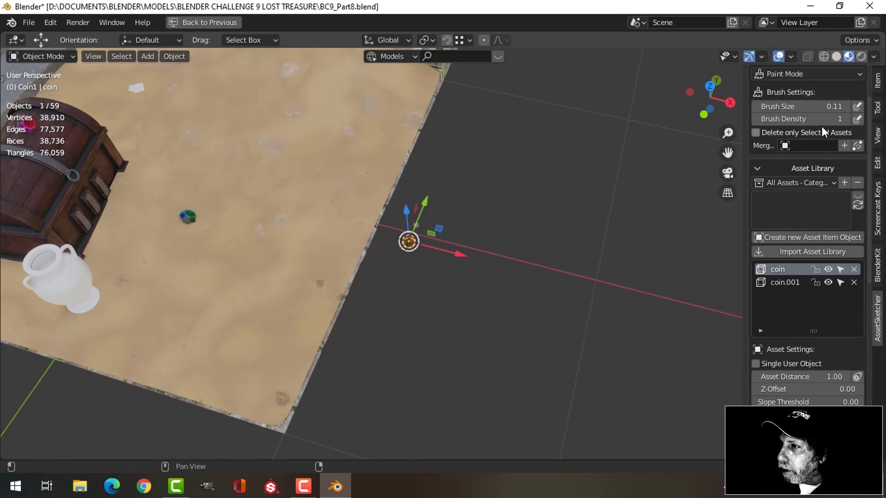
pyautogui.scroll(2, 816, 116)
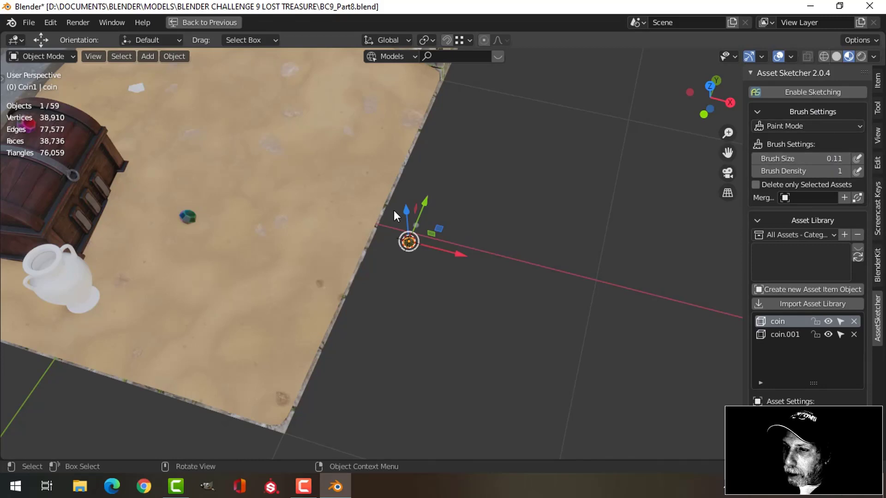
# Enable sketching, shrink the brush size from 0.11 to 0.09, then disable sketching
pyautogui.click(815, 92)
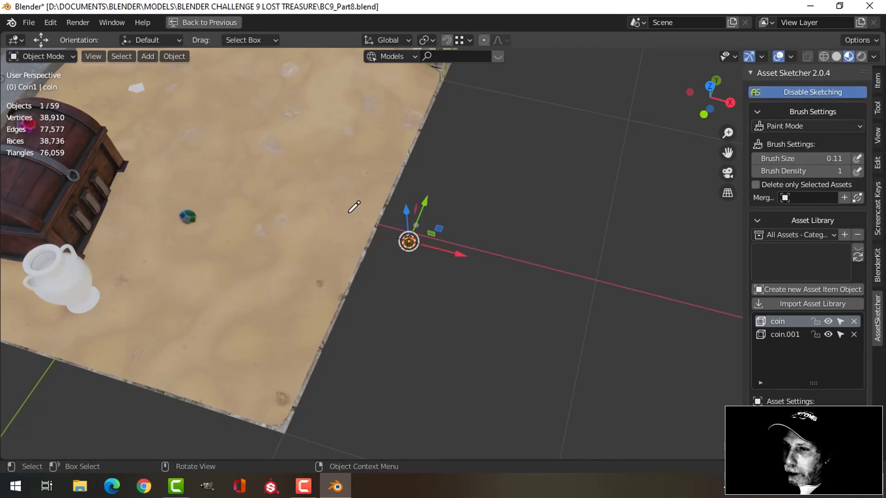
pyautogui.press('f')
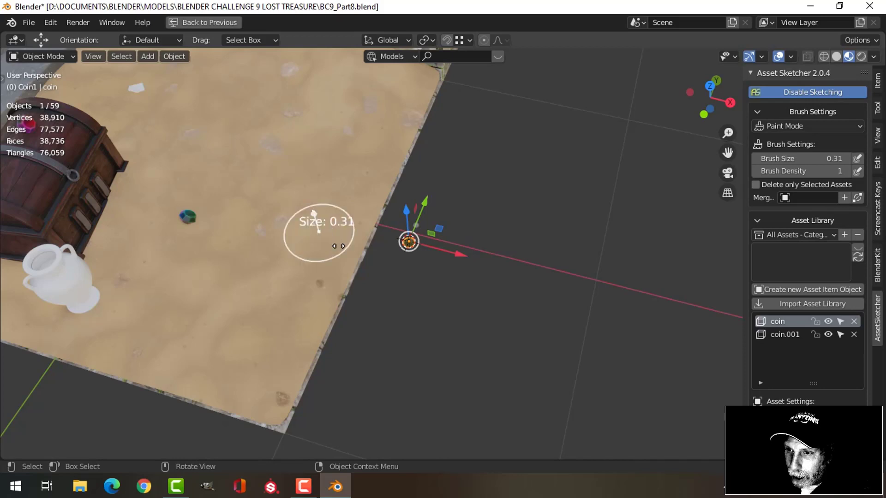
pyautogui.moveTo(322, 233)
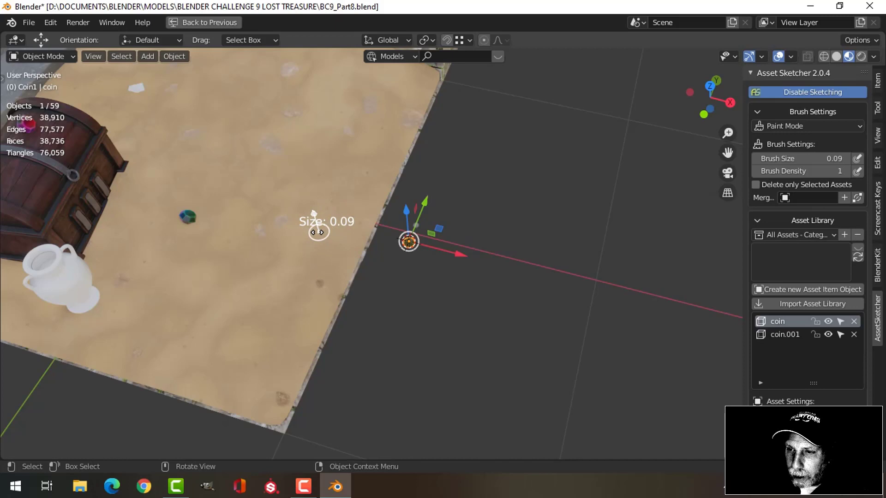
pyautogui.click(318, 232)
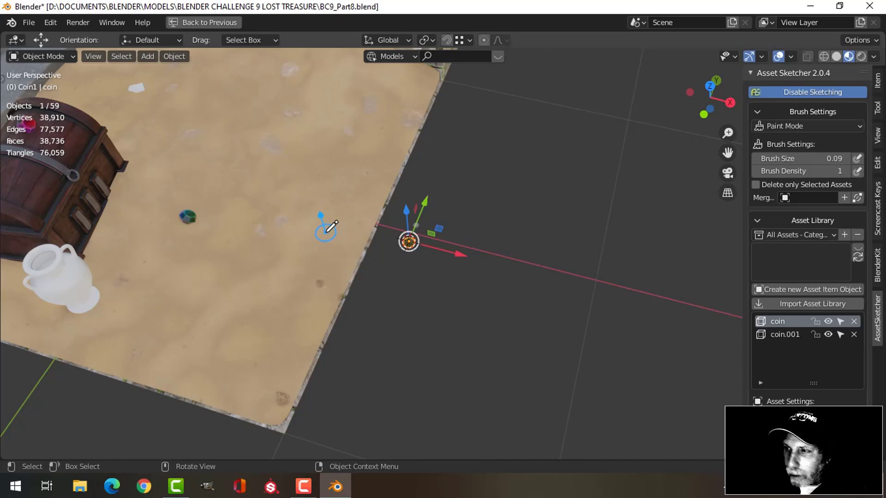
pyautogui.click(805, 93)
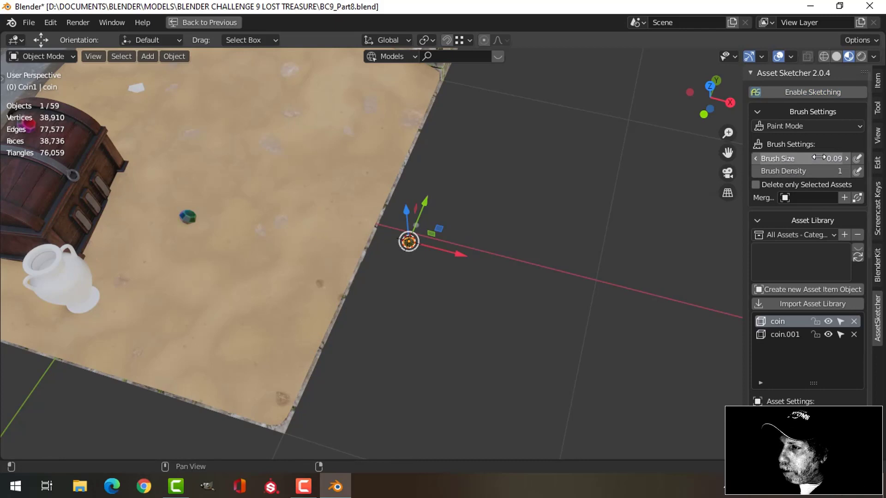
pyautogui.scroll(-3, 802, 212)
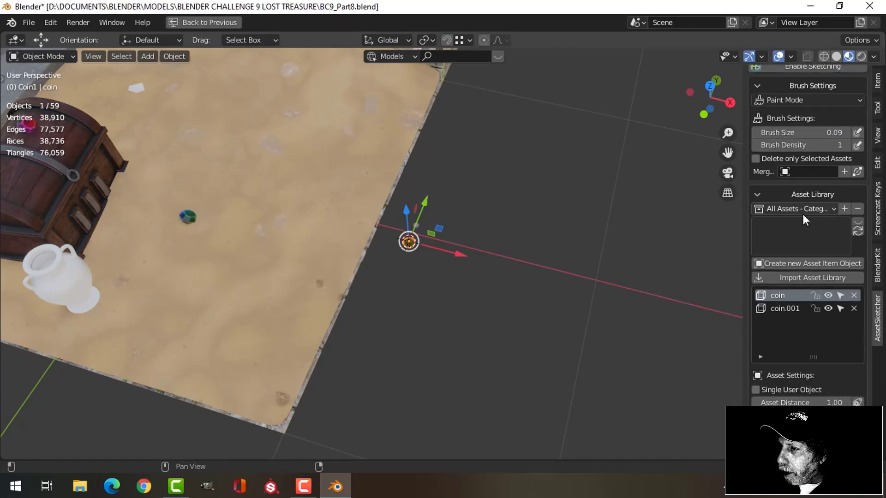
pyautogui.scroll(-4, 803, 214)
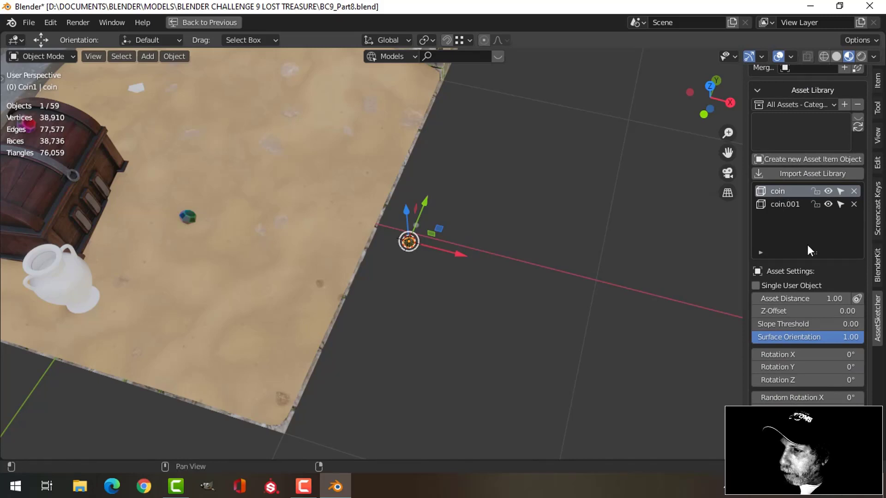
pyautogui.scroll(-4, 809, 245)
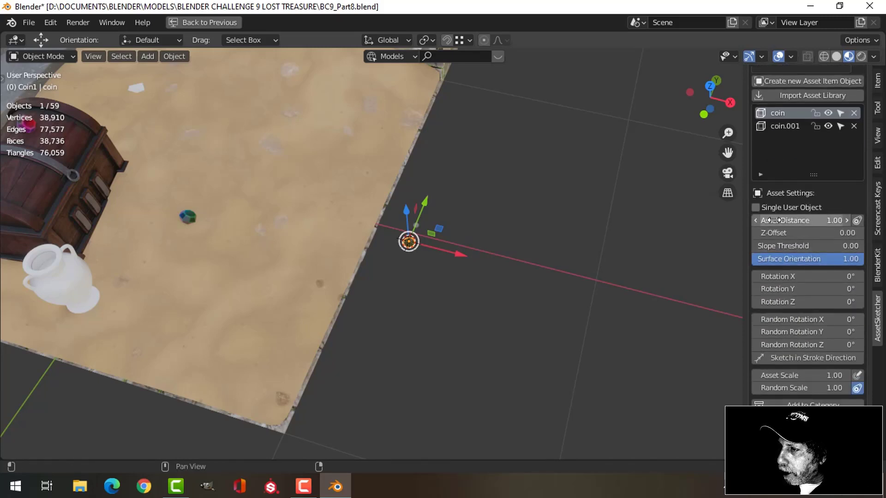
# Set the Asset Distance for the coin assets to 0.1
pyautogui.click(803, 222)
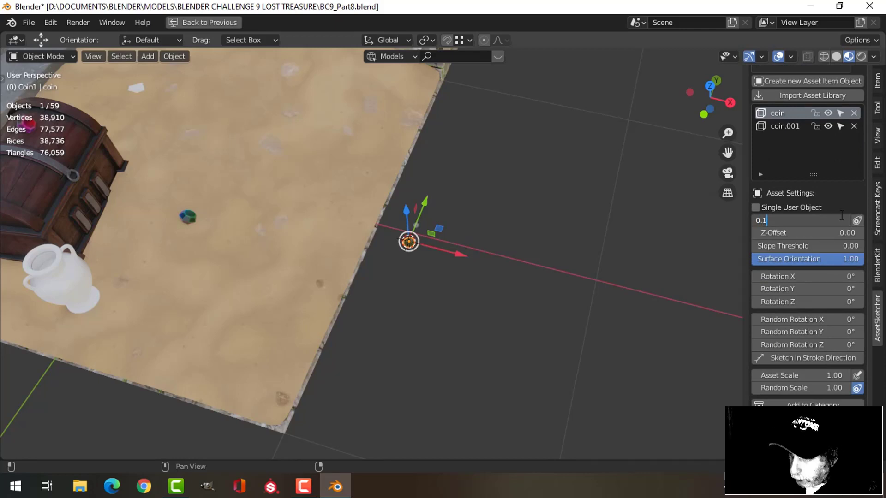
pyautogui.write('0.1')
pyautogui.press('Return')
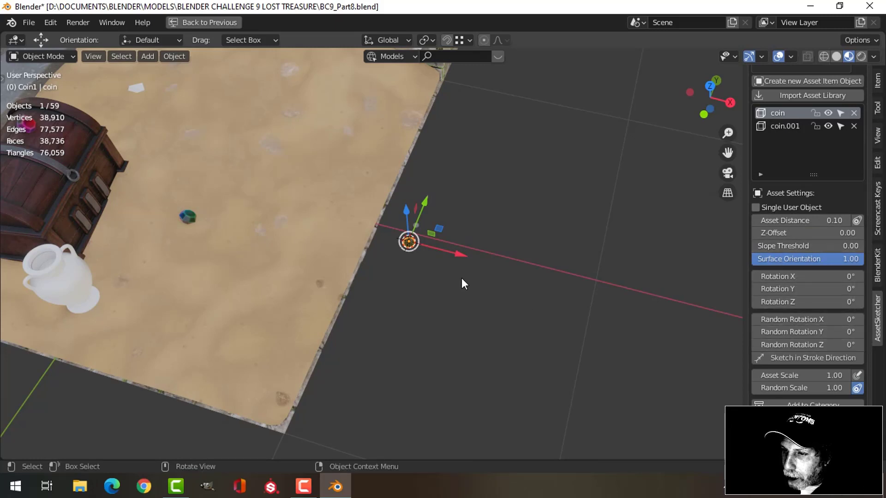
pyautogui.scroll(5, 461, 277)
pyautogui.scroll(3, 227, 195)
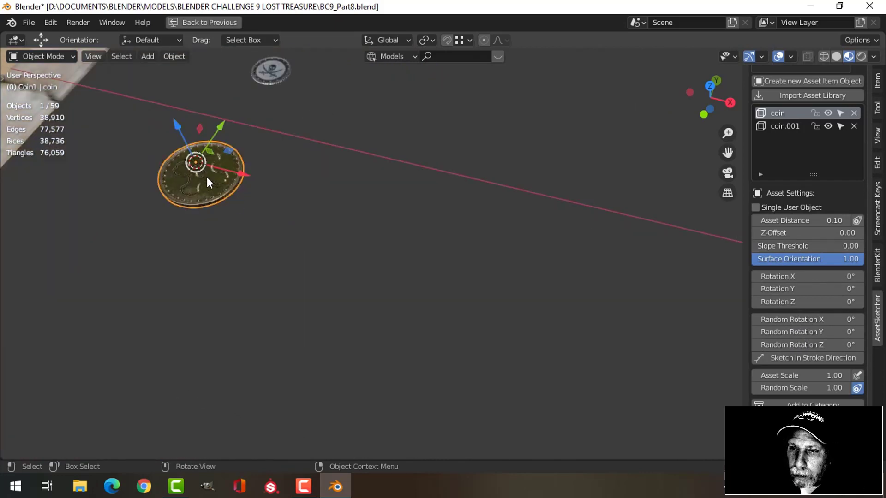
pyautogui.keyDown('shift'); pyautogui.moveTo(245, 220); pyautogui.dragTo(317, 244, button='middle'); pyautogui.keyUp('shift')
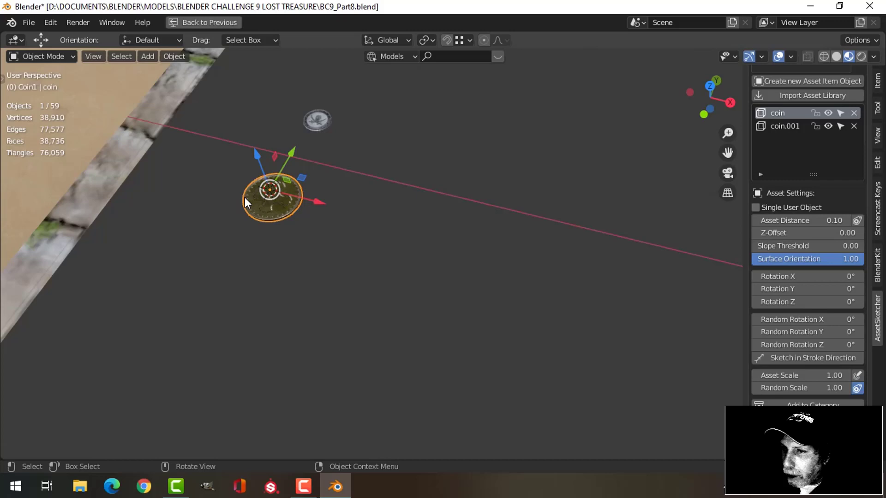
# Set Random Rotation Z to 75° and Random Scale to 0.70, then switch to top view
pyautogui.click(848, 341)
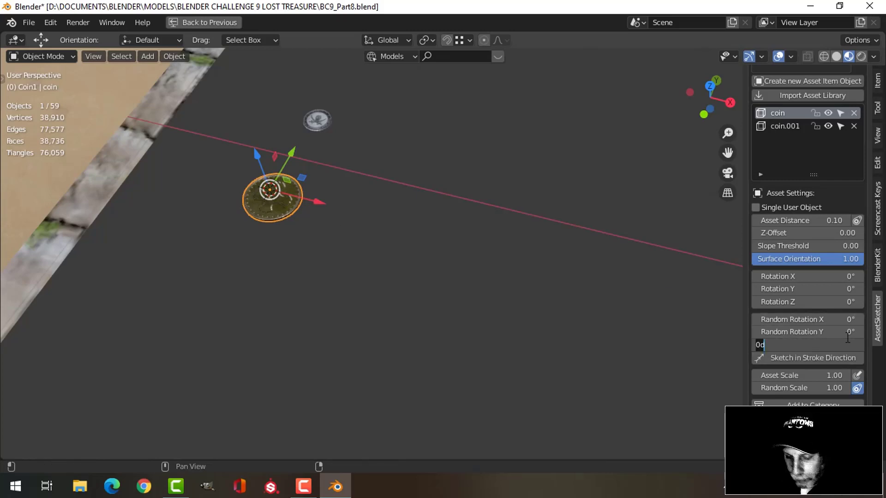
pyautogui.press('Return')
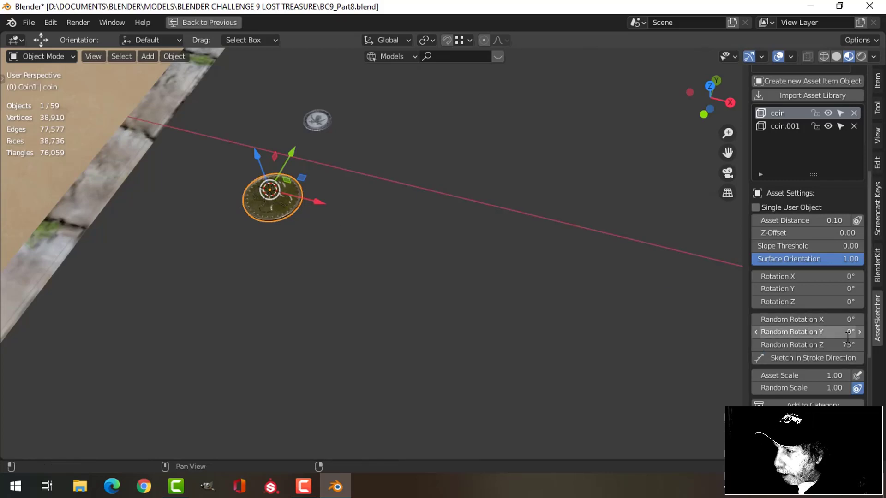
pyautogui.scroll(-3, 833, 344)
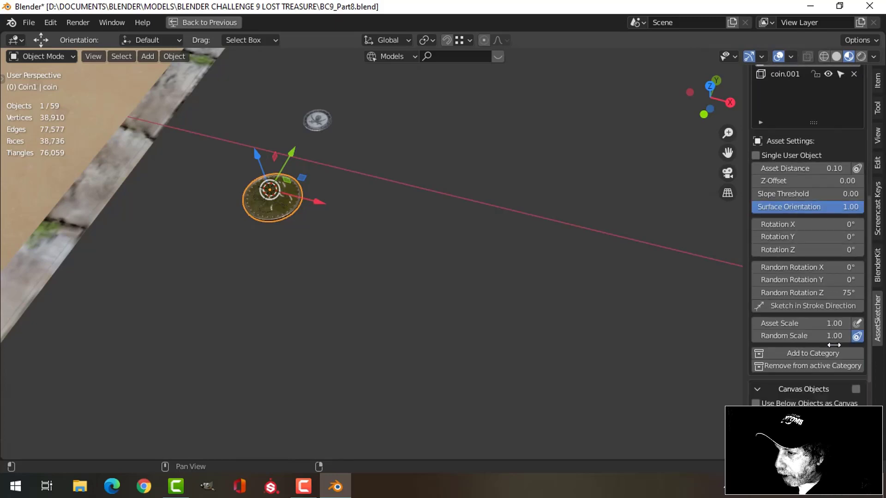
pyautogui.click(789, 336)
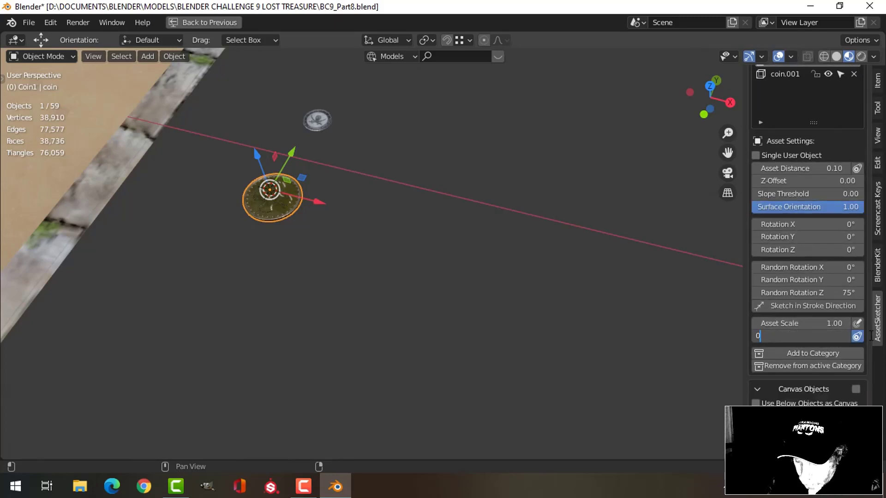
pyautogui.press('Return')
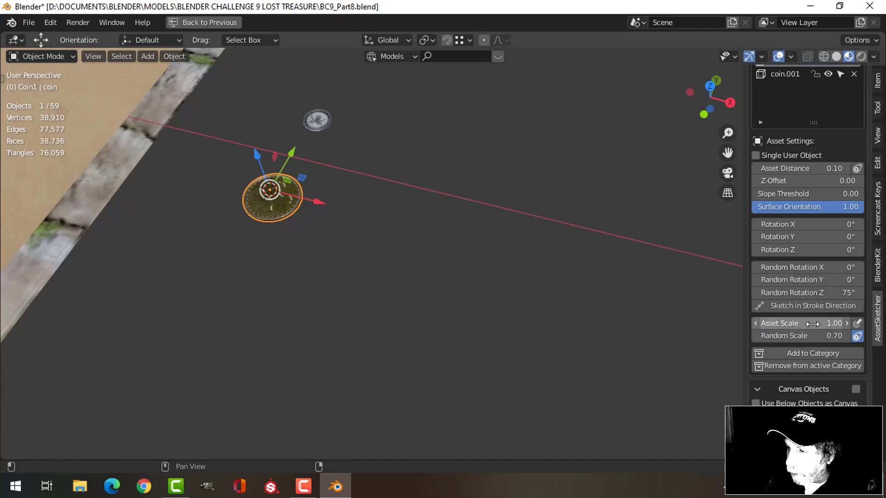
pyautogui.scroll(-6, 342, 255)
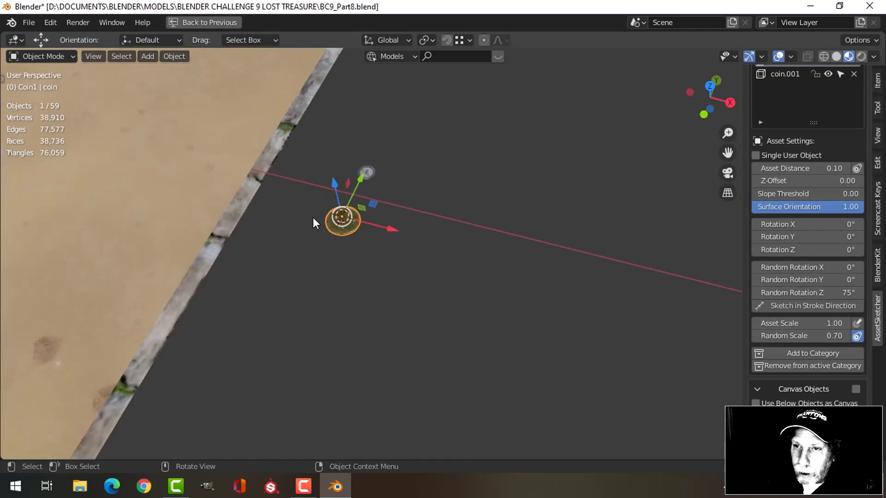
pyautogui.moveTo(283, 228); pyautogui.dragTo(395, 239, button='middle')
pyautogui.press('KP_7')
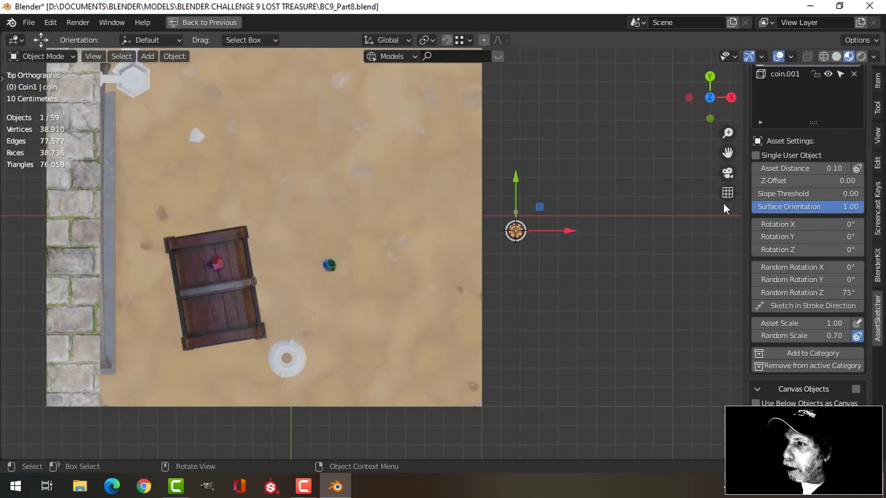
pyautogui.scroll(10, 812, 112)
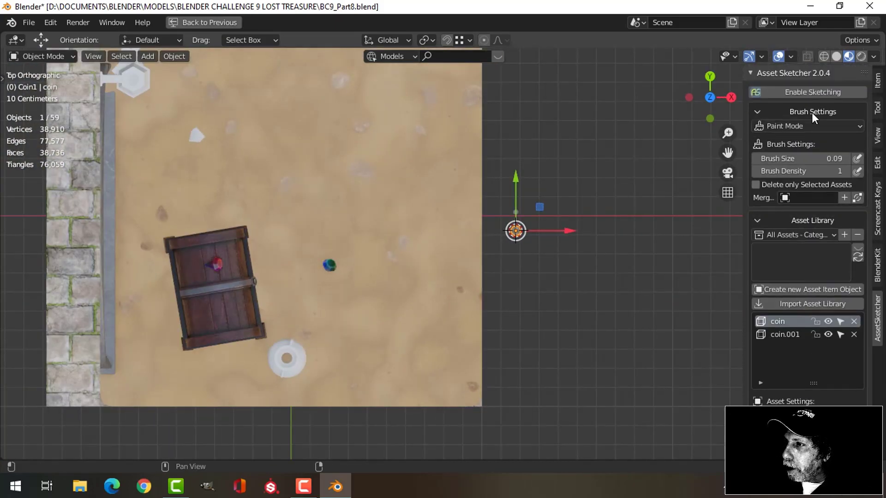
pyautogui.click(808, 92)
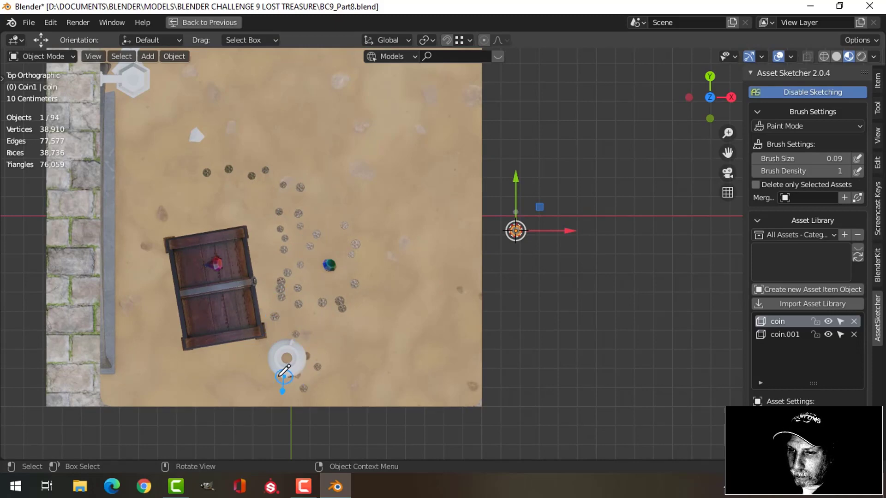
pyautogui.scroll(3, 350, 319)
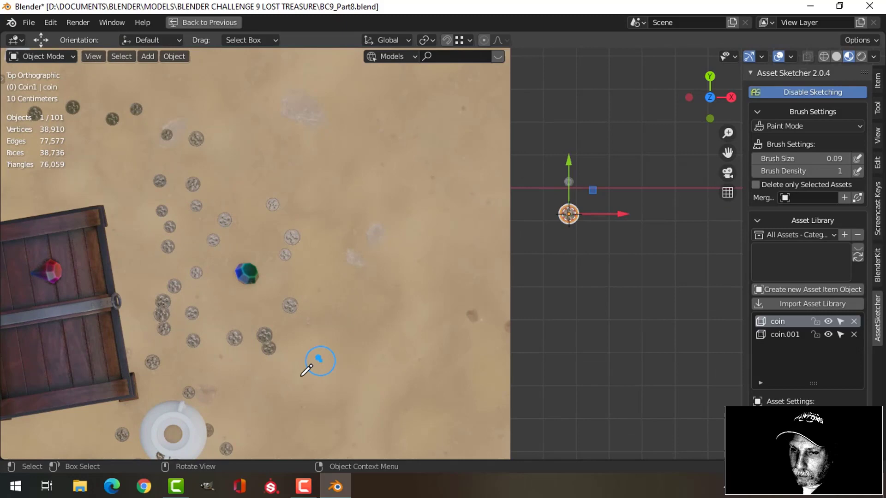
pyautogui.press('KP_1')
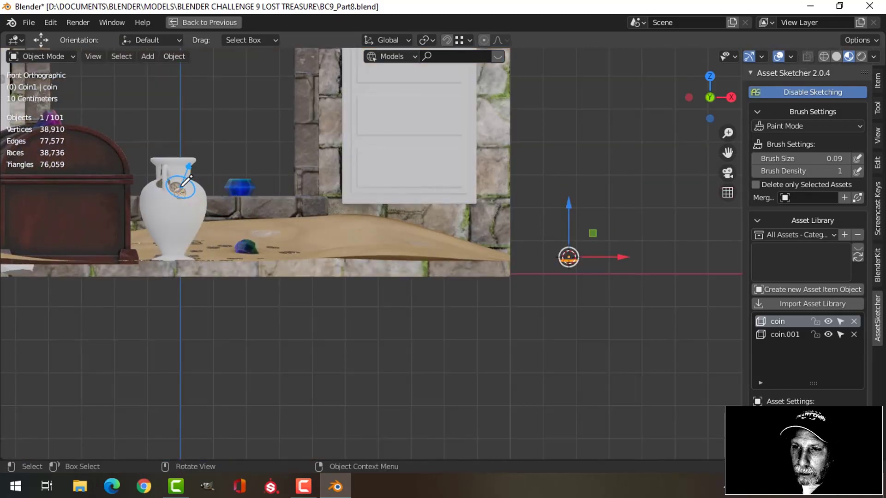
pyautogui.press('ctrl')
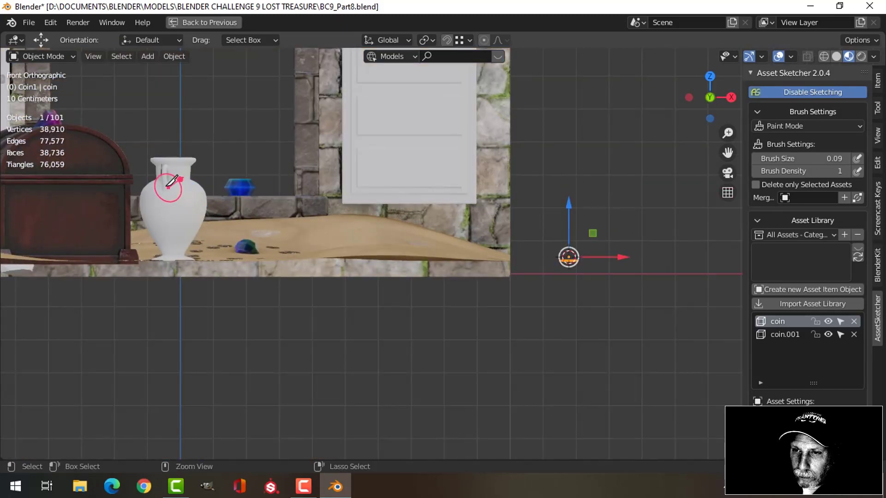
pyautogui.moveTo(313, 177); pyautogui.dragTo(201, 250, button='middle')
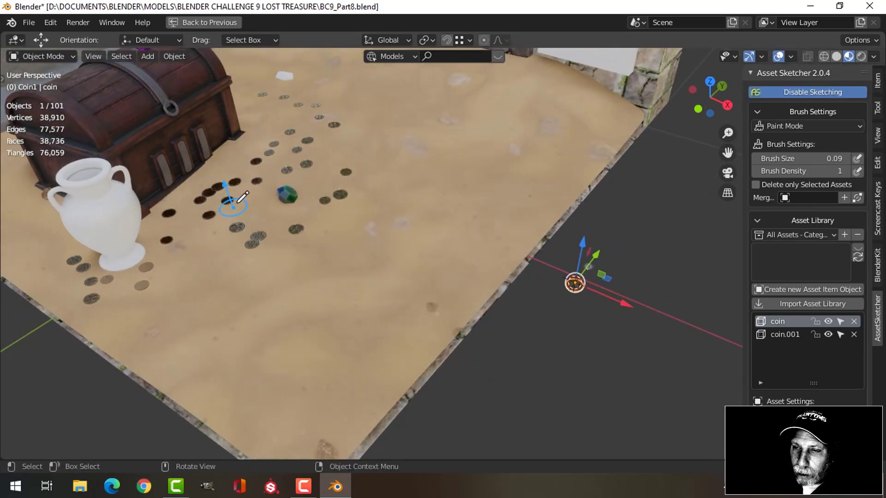
pyautogui.moveTo(243, 197); pyautogui.dragTo(338, 237, button='middle')
pyautogui.scroll(5, 293, 198)
pyautogui.scroll(4, 238, 167)
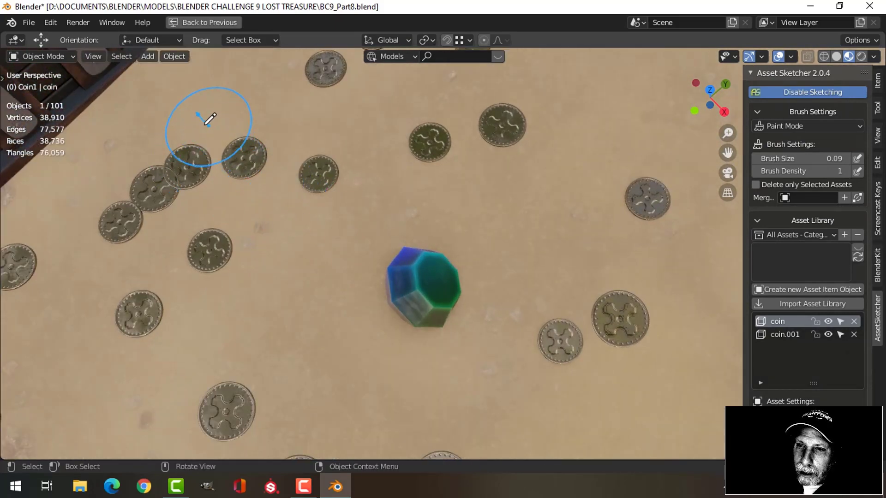
# Erase two stray coins with the Asset Sketcher brush's Ctrl erase mode
pyautogui.press('ctrl')
pyautogui.scroll(-6, 347, 154)
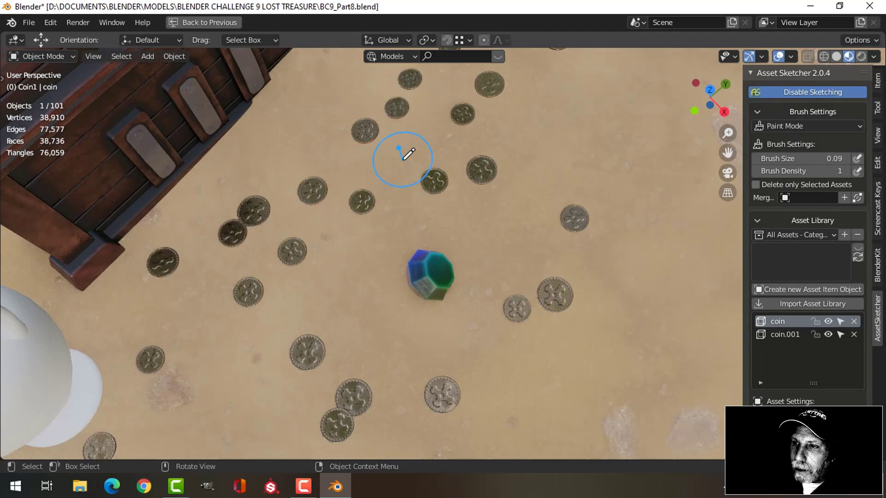
pyautogui.scroll(5, 439, 224)
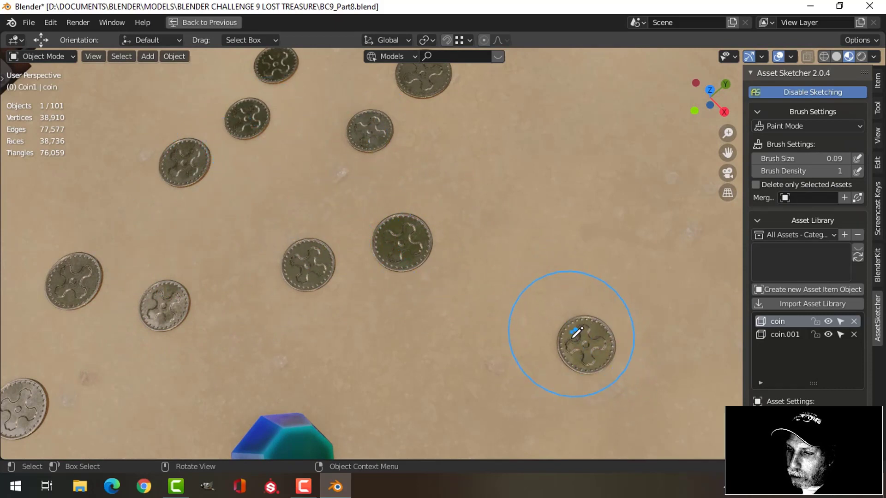
pyautogui.scroll(-4, 406, 287)
pyautogui.moveTo(399, 289); pyautogui.dragTo(310, 276, button='middle')
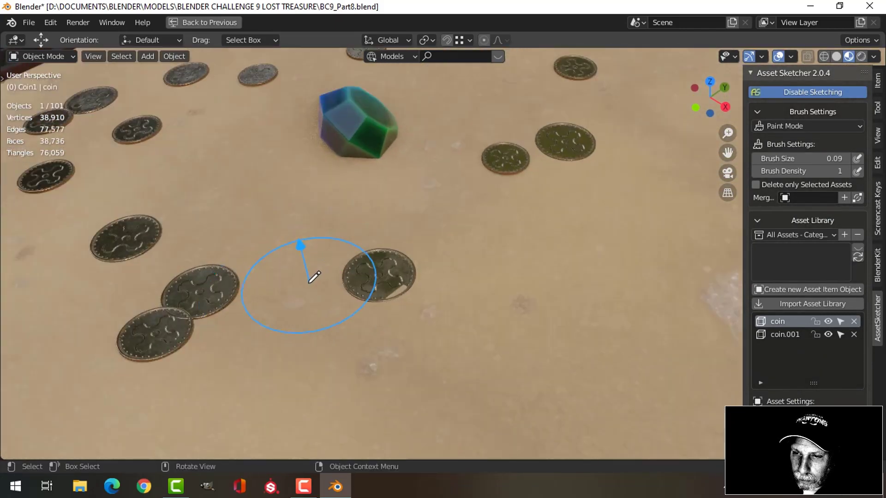
pyautogui.keyDown('ctrl'); pyautogui.click(167, 319); pyautogui.keyUp('ctrl')
# Paint a stroke of three new coins on the sand beside the chest
pyautogui.scroll(-4, 323, 221)
pyautogui.moveTo(347, 217); pyautogui.dragTo(361, 190, button='middle')
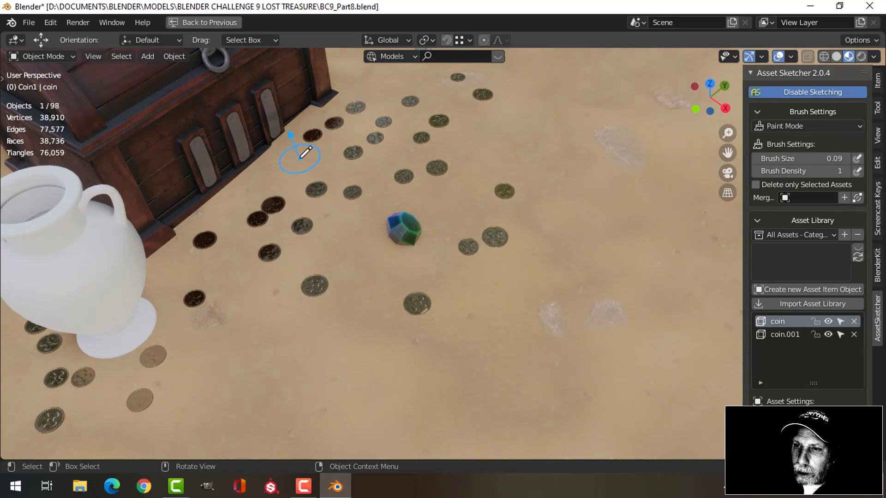
pyautogui.moveTo(375, 159); pyautogui.dragTo(368, 211, button='middle')
pyautogui.moveTo(395, 178); pyautogui.dragTo(490, 286, button='middle')
pyautogui.moveTo(490, 287)
pyautogui.mouseDown()
pyautogui.moveTo(581, 277)
pyautogui.moveTo(584, 304)
pyautogui.moveTo(608, 305)
pyautogui.mouseUp()
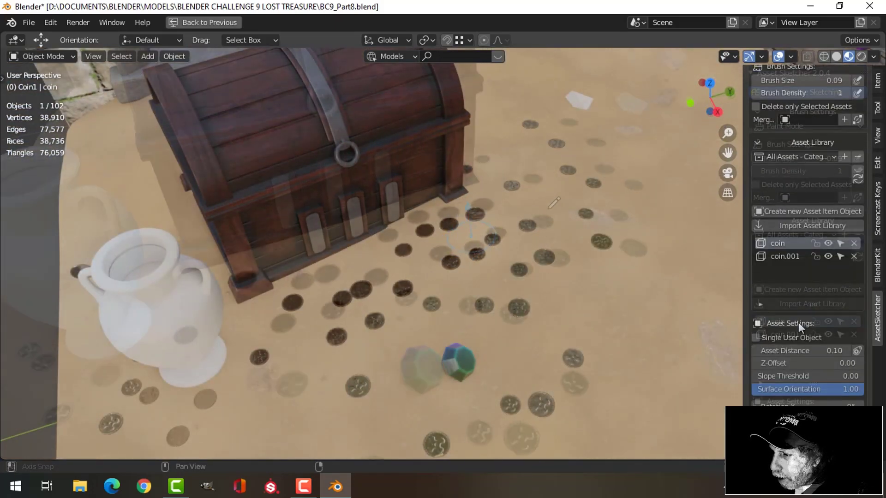
# Set Random Rotation Y to 45° and X to 30°, then paint two tilted coins
pyautogui.scroll(-2, 798, 322)
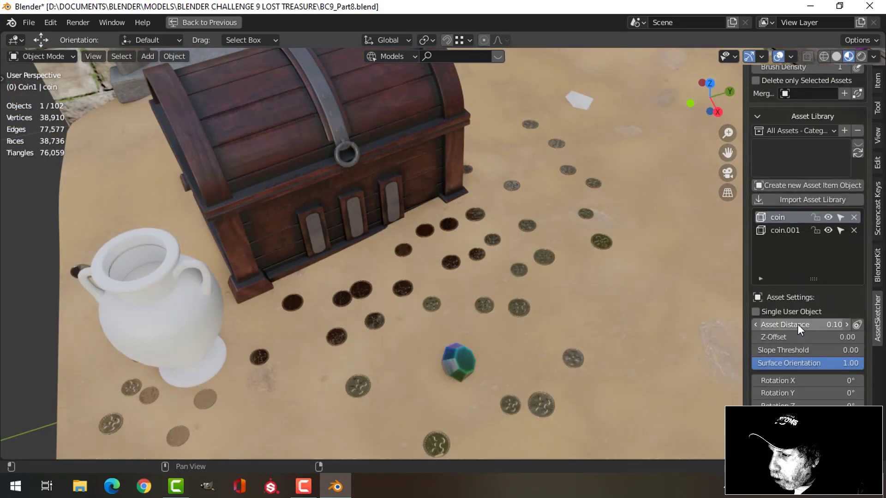
pyautogui.scroll(-6, 797, 324)
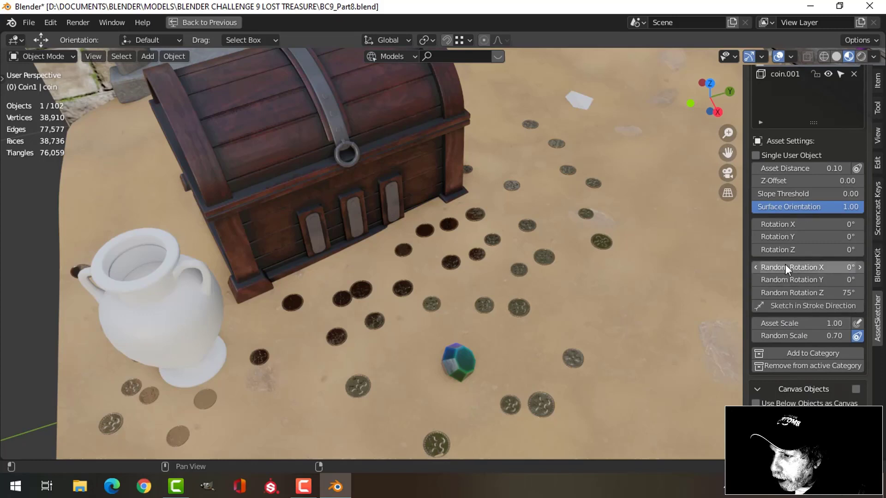
pyautogui.click(812, 279)
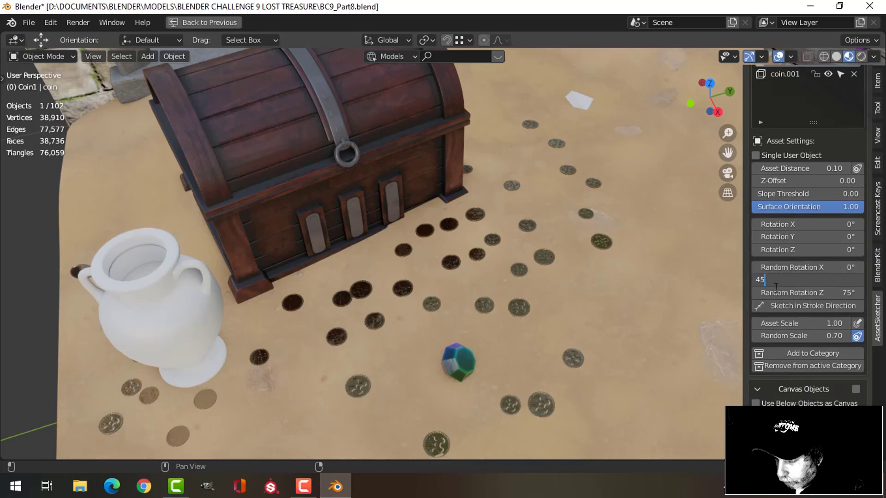
pyautogui.write('45')
pyautogui.press('Return')
pyautogui.click(800, 268)
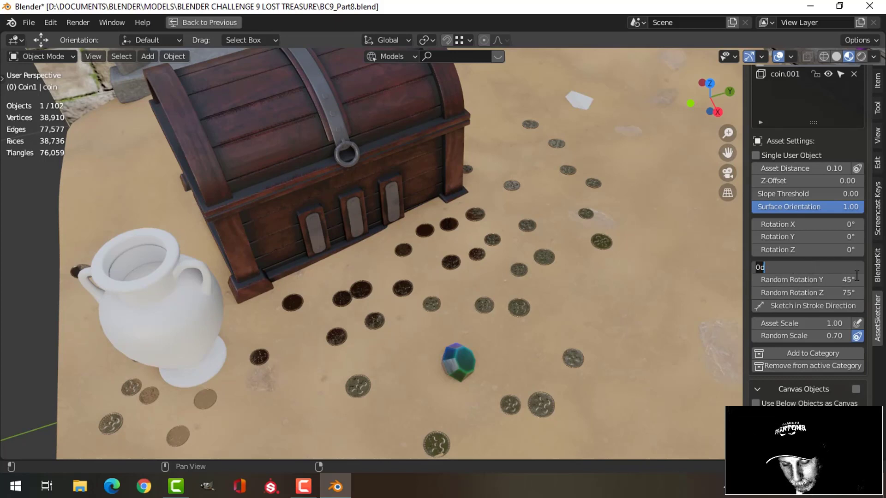
pyautogui.press('Return')
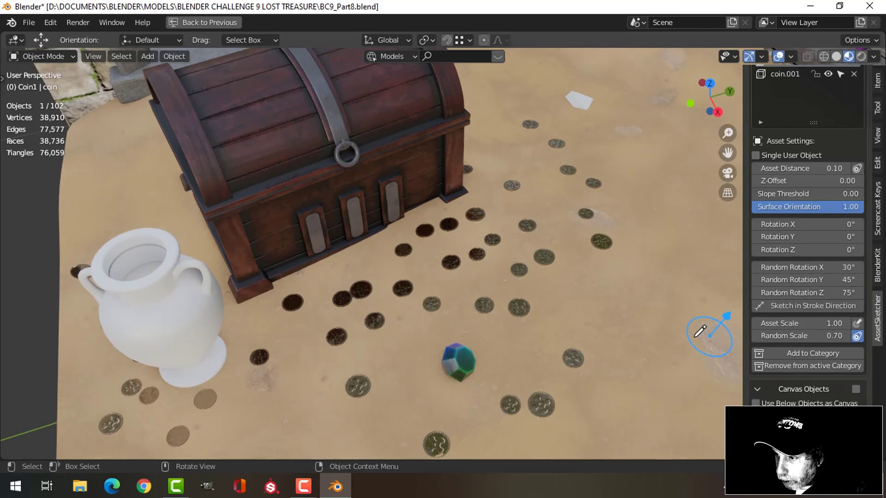
pyautogui.moveTo(633, 308); pyautogui.dragTo(665, 386)
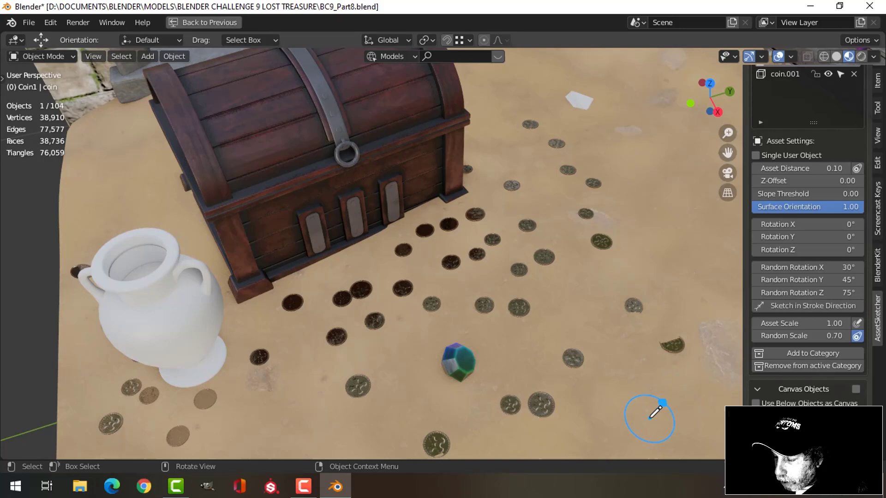
# Paint two more tilted coins near the front, then erase the newly painted tilted coins
pyautogui.moveTo(650, 418); pyautogui.dragTo(633, 381)
pyautogui.press('alt')
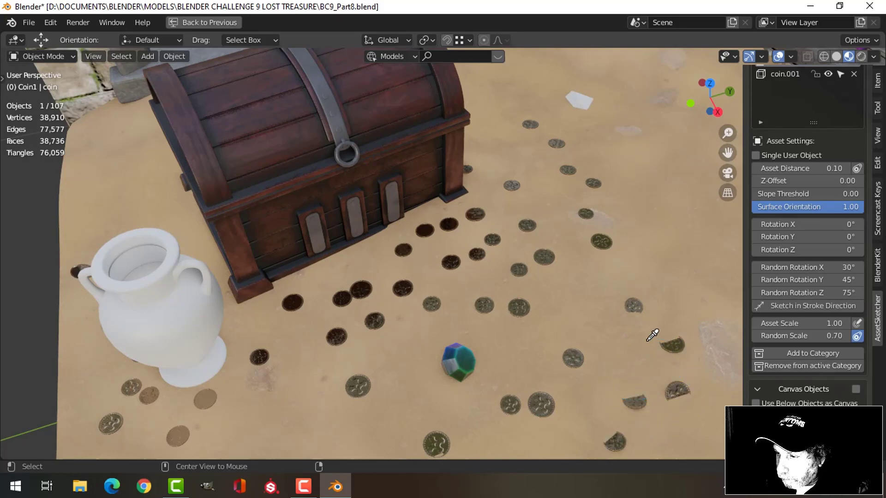
pyautogui.moveTo(652, 355)
pyautogui.mouseDown(button='middle')
pyautogui.moveTo(633, 300)
pyautogui.moveTo(642, 336)
pyautogui.moveTo(655, 334)
pyautogui.mouseUp(button='middle')
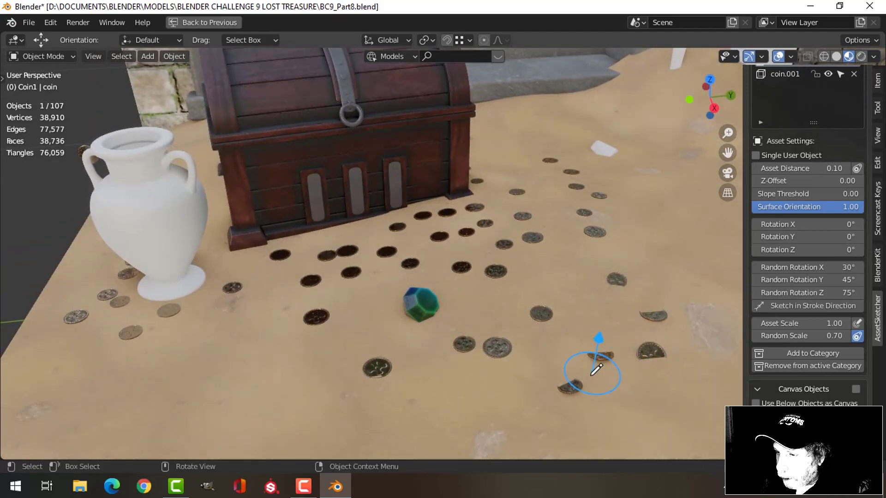
pyautogui.keyDown('ctrl'); pyautogui.click(628, 338); pyautogui.keyUp('ctrl')
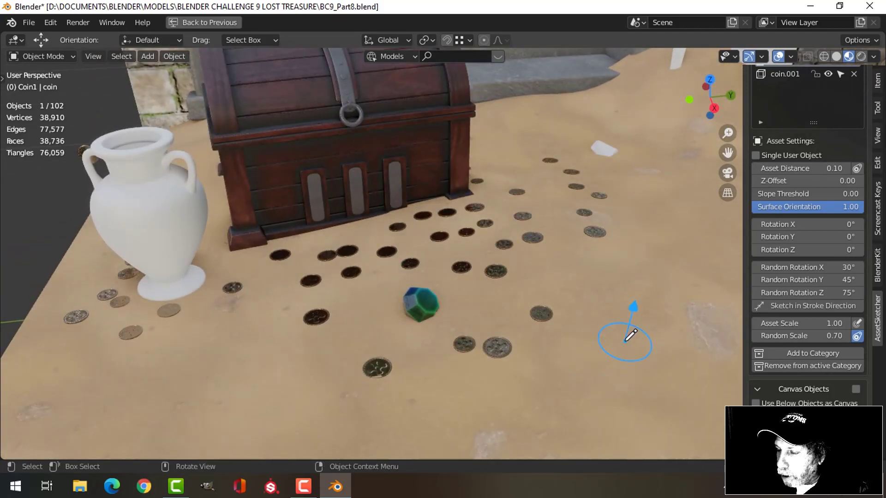
pyautogui.scroll(-3, 628, 333)
pyautogui.moveTo(631, 323); pyautogui.dragTo(611, 306, button='middle')
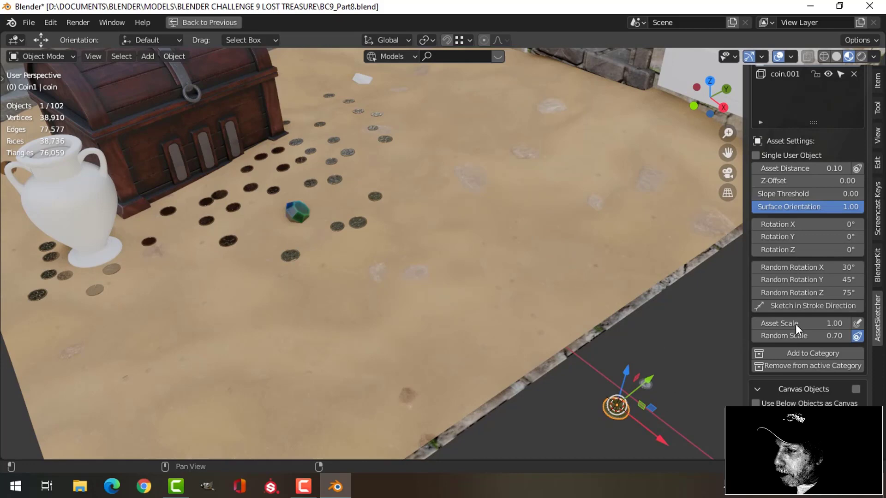
# Select coin.001 and make it the active Asset Sketcher item to paint
pyautogui.scroll(8, 804, 126)
pyautogui.scroll(4, 801, 132)
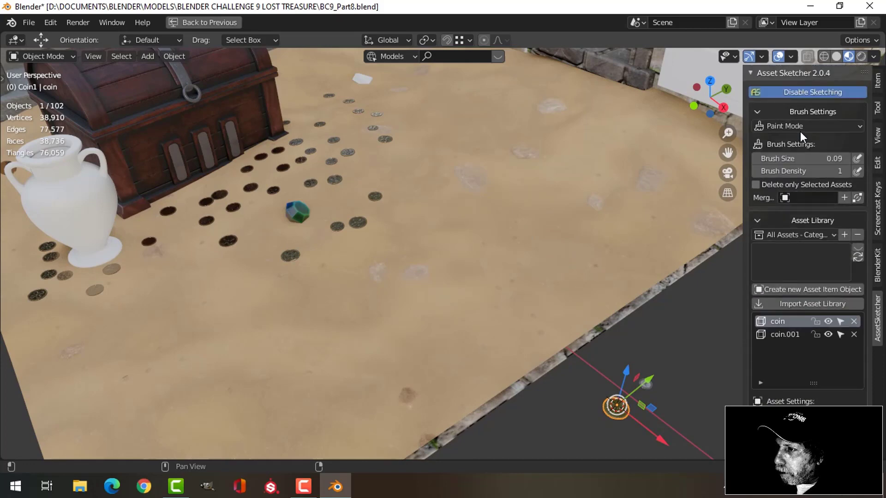
pyautogui.click(653, 391)
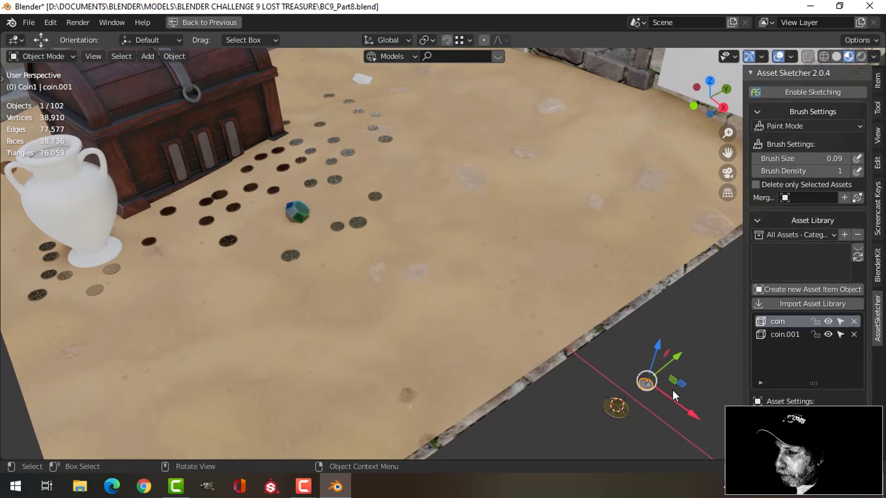
pyautogui.scroll(-3, 687, 387)
pyautogui.click(774, 334)
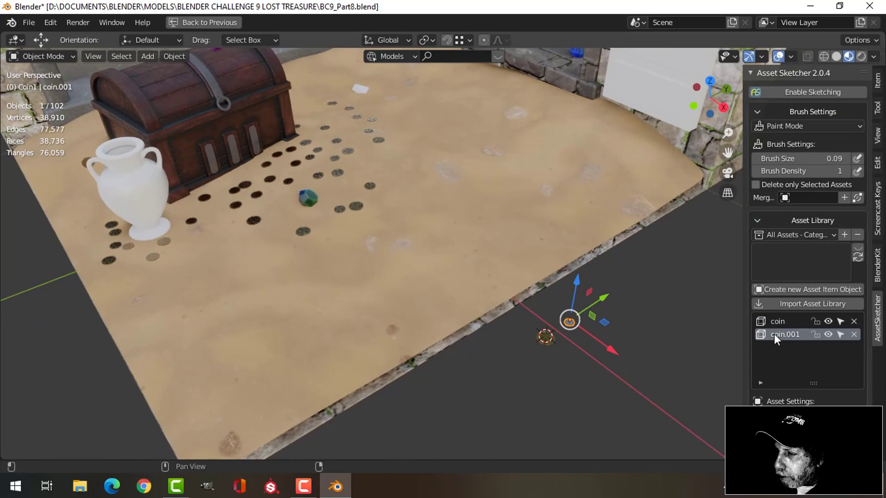
pyautogui.moveTo(658, 330); pyautogui.dragTo(658, 337, button='middle')
pyautogui.click(657, 337)
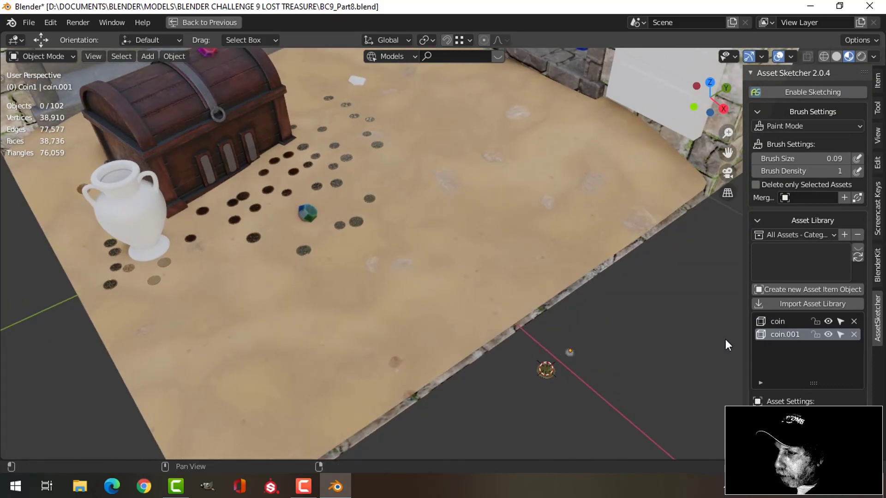
# Give coin.001 a Random Rotation Z of 75° and an Asset Distance of 0.1
pyautogui.moveTo(725, 339); pyautogui.dragTo(818, 204, button='middle')
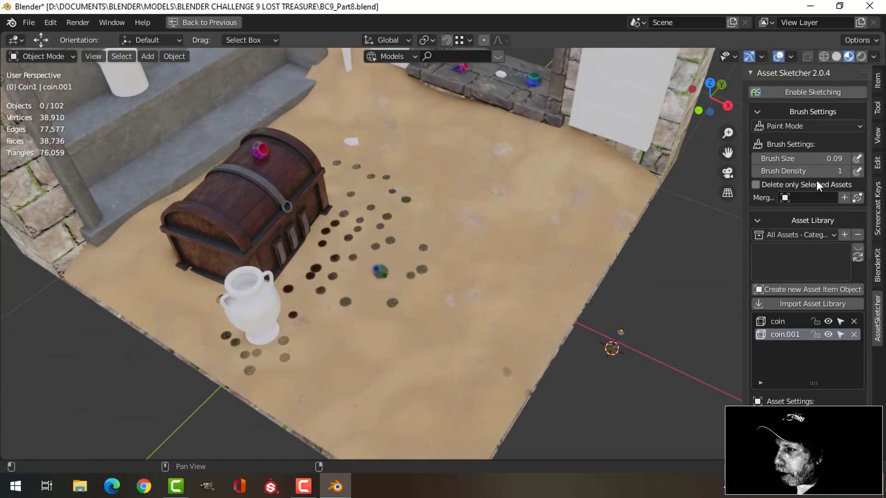
pyautogui.scroll(-3, 808, 206)
pyautogui.scroll(3, 807, 212)
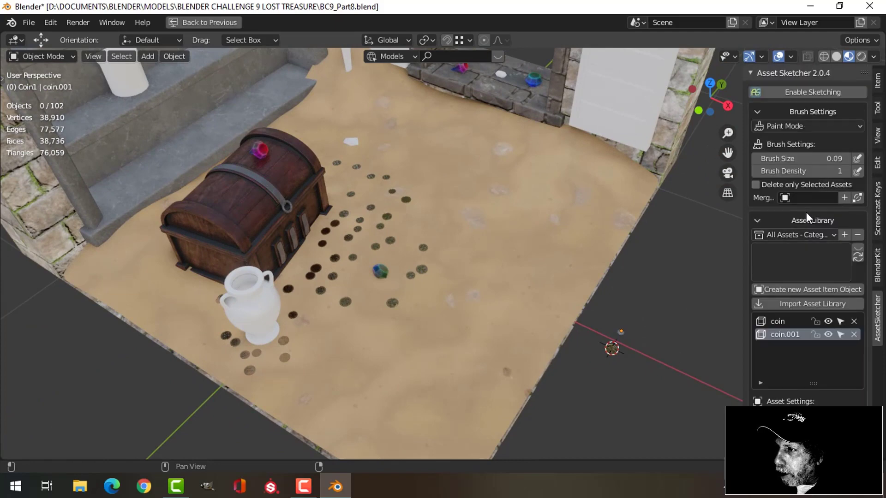
pyautogui.scroll(-6, 808, 212)
pyautogui.scroll(-3, 807, 277)
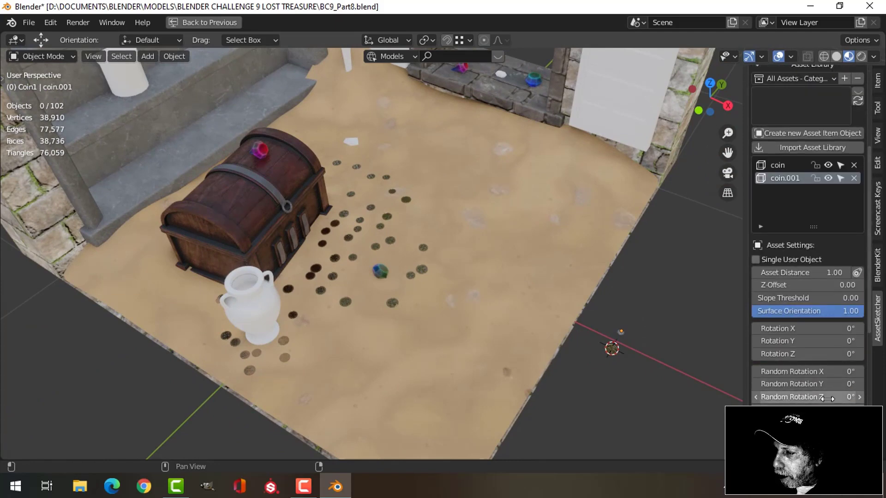
pyautogui.click(848, 395)
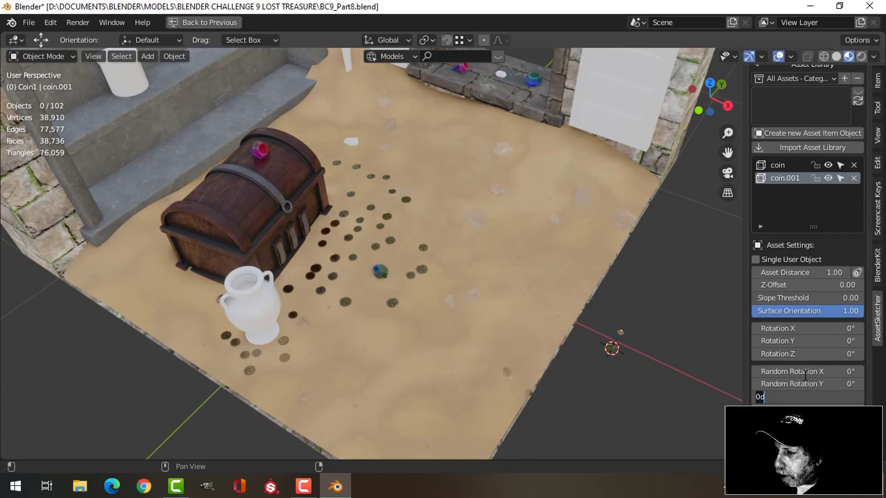
pyautogui.press('Return')
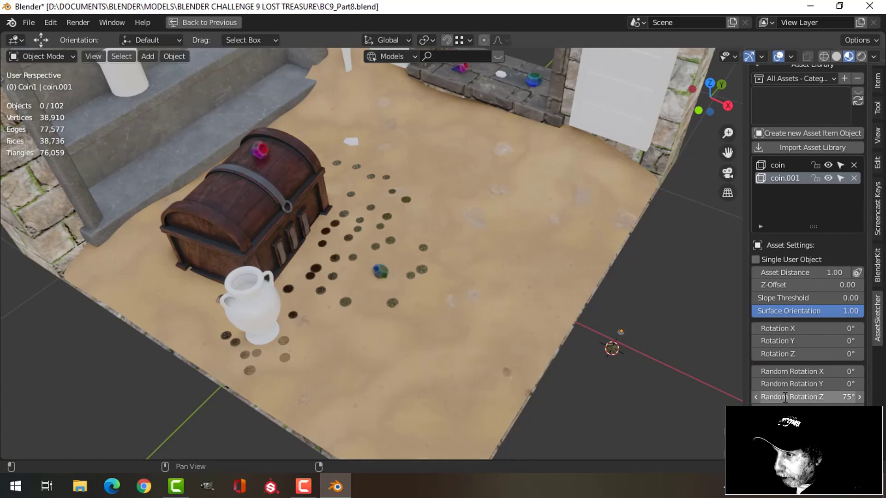
pyautogui.click(839, 276)
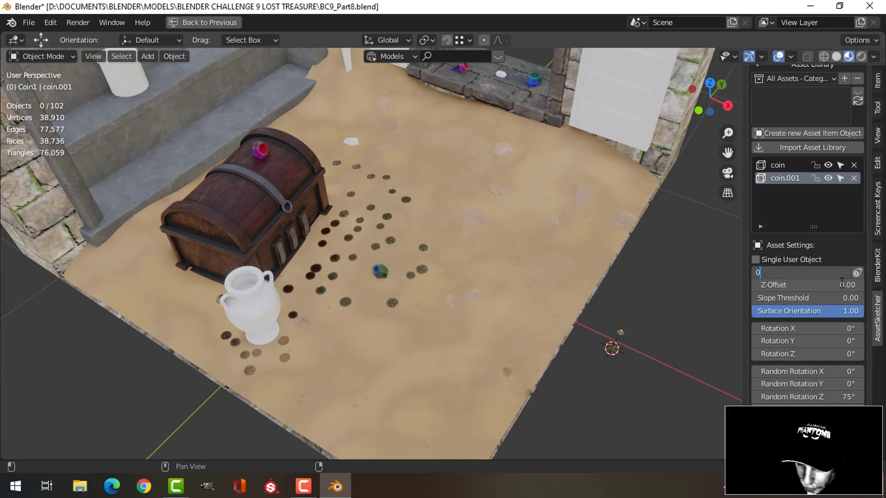
pyautogui.write('0.1')
pyautogui.press('Return')
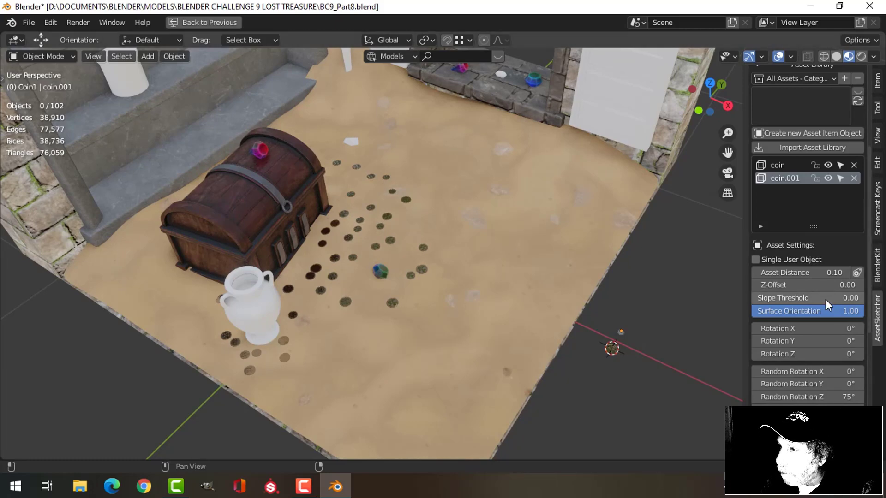
pyautogui.scroll(6, 826, 300)
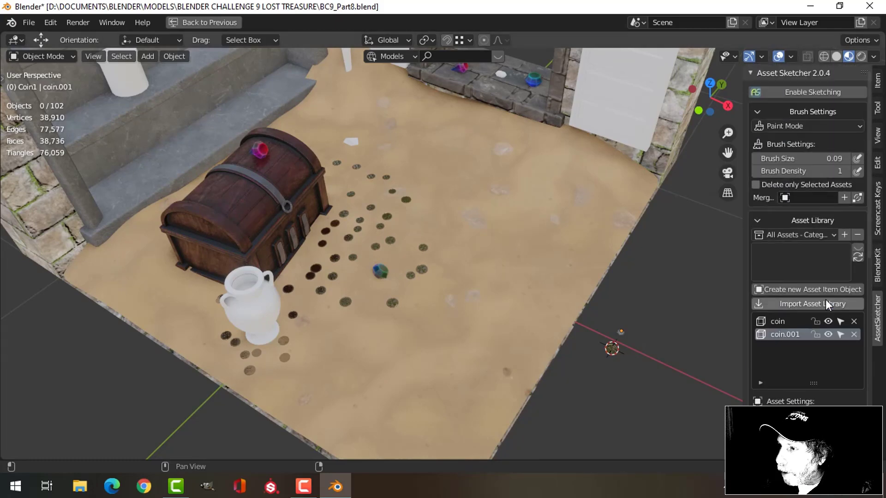
# Re-enable sketching, paint gold and silver coins before the chest, and erase an overlapping cluster
pyautogui.click(803, 92)
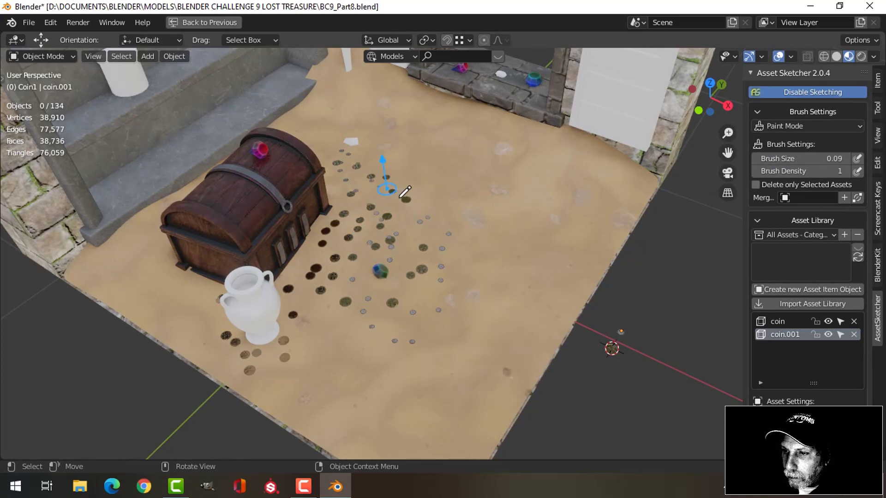
pyautogui.scroll(8, 414, 270)
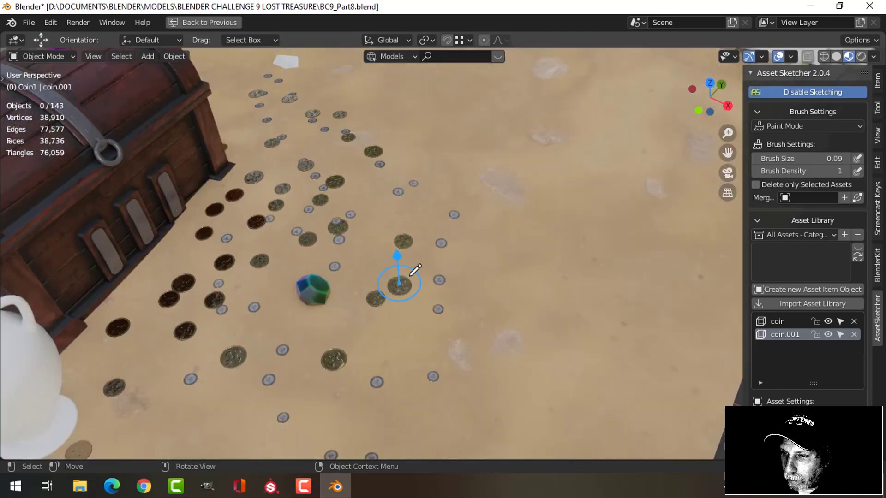
pyautogui.moveTo(380, 260); pyautogui.dragTo(406, 237, button='middle')
pyautogui.scroll(4, 409, 238)
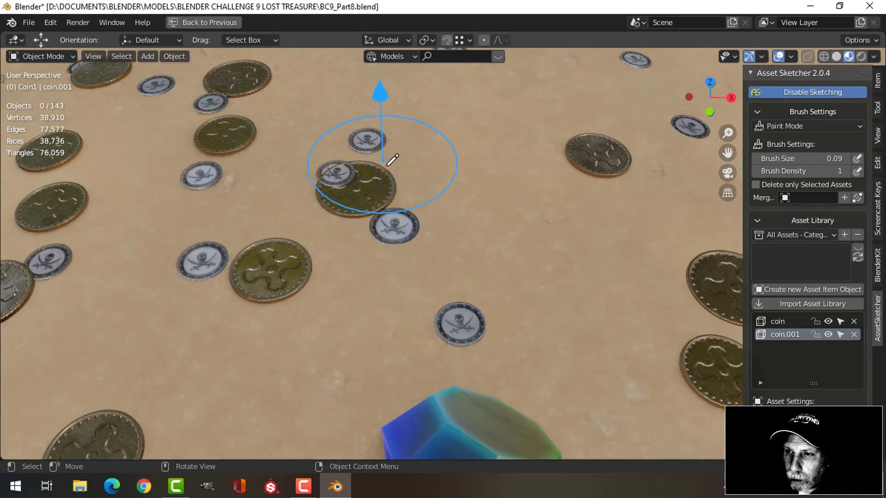
pyautogui.keyDown('ctrl'); pyautogui.click(336, 174); pyautogui.keyUp('ctrl')
pyautogui.scroll(-3, 461, 165)
pyautogui.moveTo(484, 166); pyautogui.dragTo(360, 214, button='middle')
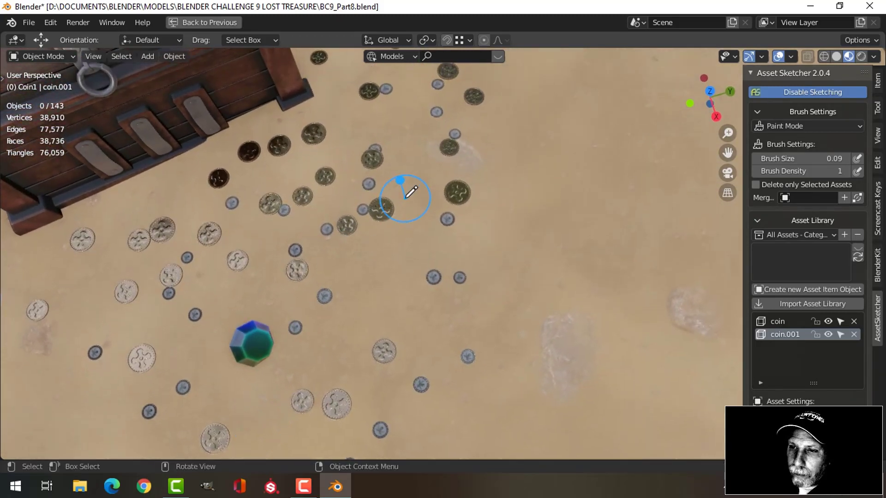
pyautogui.moveTo(406, 188); pyautogui.dragTo(445, 140, button='middle')
pyautogui.keyDown('shift'); pyautogui.moveTo(482, 173); pyautogui.dragTo(484, 214, button='middle'); pyautogui.keyUp('shift')
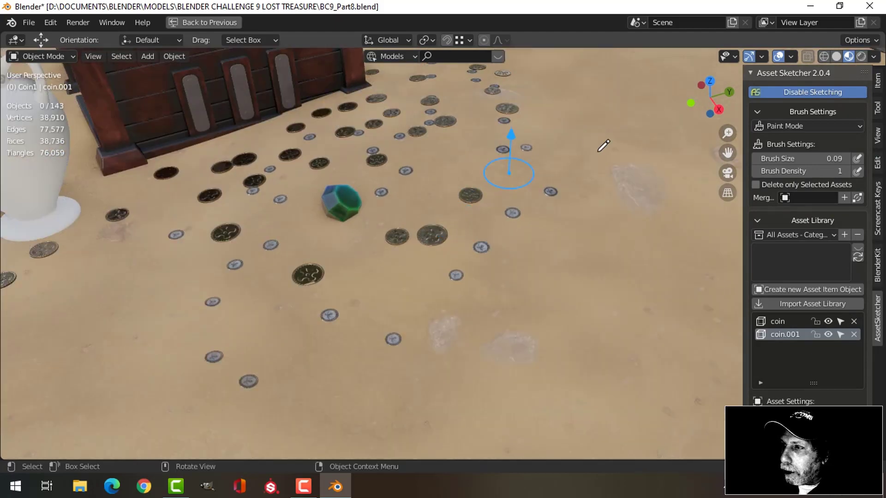
# Disable sketching, hide the N sidebar, and zoom around the chest, vase and coins
pyautogui.click(797, 93)
pyautogui.scroll(-6, 577, 185)
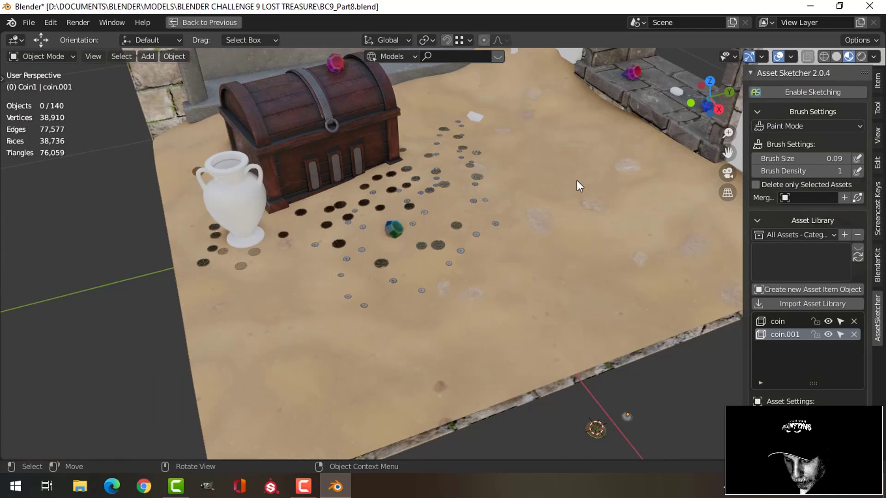
pyautogui.press('n')
pyautogui.scroll(3, 589, 199)
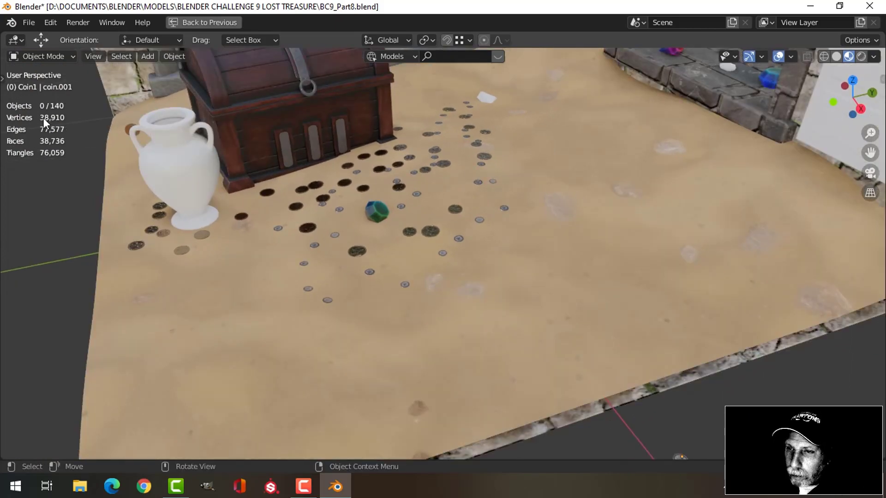
pyautogui.scroll(-3, 572, 323)
pyautogui.scroll(3, 574, 325)
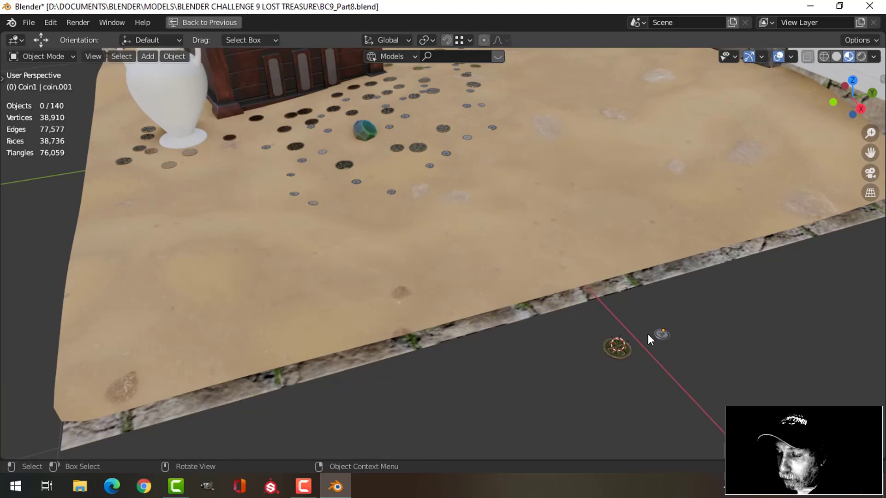
pyautogui.scroll(6, 378, 176)
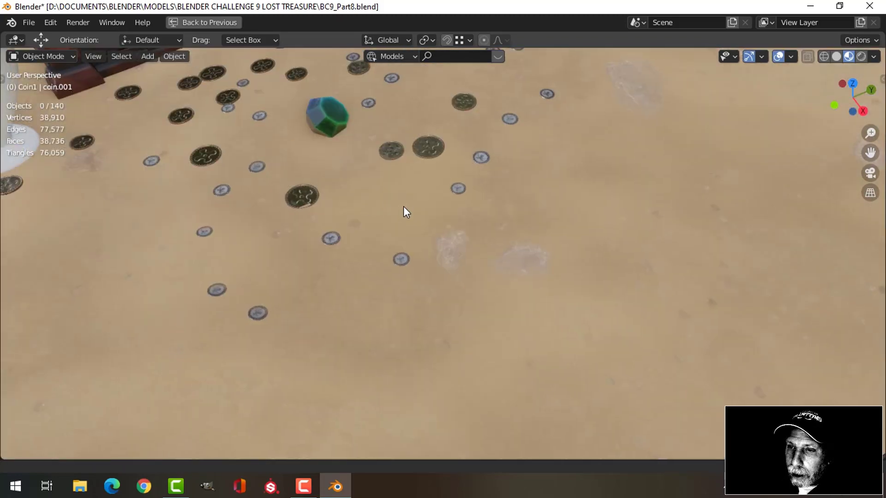
pyautogui.scroll(-2, 405, 209)
pyautogui.moveTo(400, 212); pyautogui.dragTo(431, 225, button='middle')
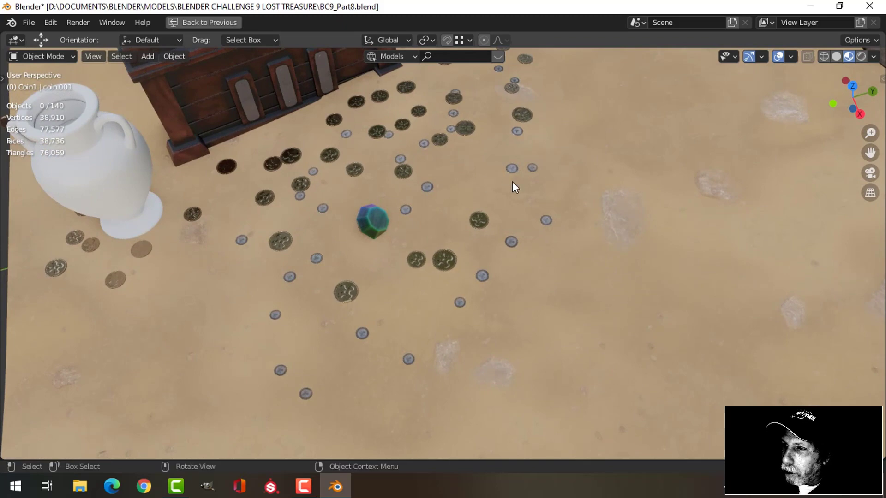
pyautogui.scroll(-3, 513, 187)
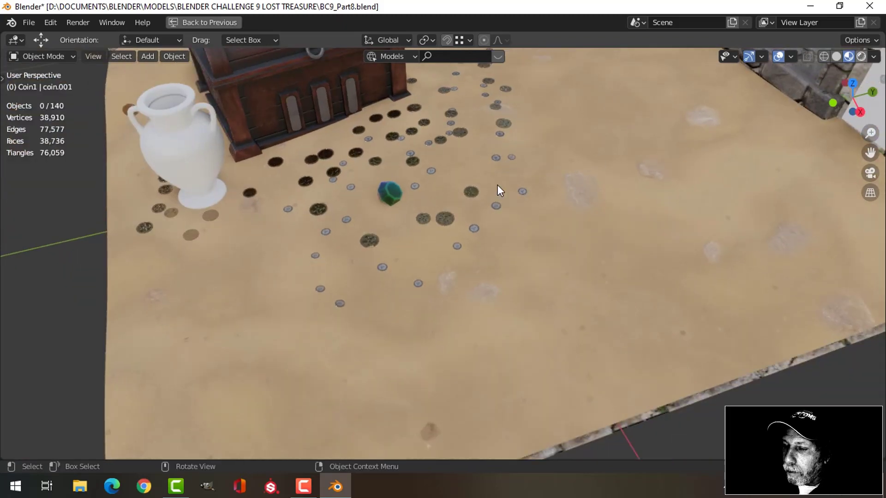
# Switch the viewport to Rendered shading and orbit to inspect the coins and chest shadows
pyautogui.press('z')
pyautogui.press('8')
pyautogui.scroll(5, 413, 249)
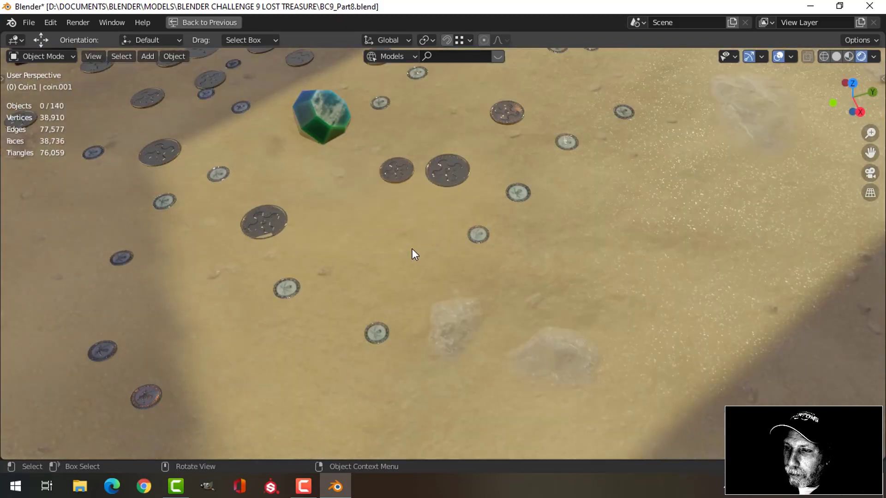
pyautogui.scroll(2, 404, 248)
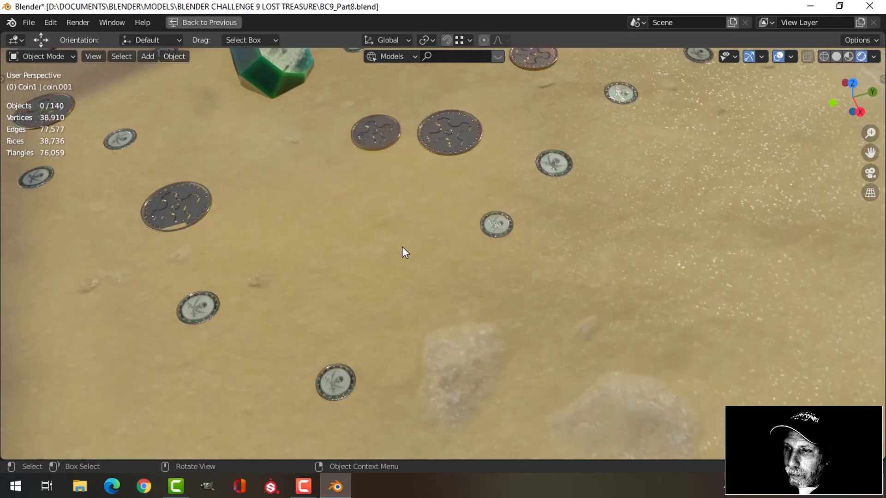
pyautogui.scroll(-2, 402, 247)
pyautogui.moveTo(451, 227); pyautogui.dragTo(414, 202, button='middle')
pyautogui.scroll(-5, 488, 197)
pyautogui.scroll(3, 486, 215)
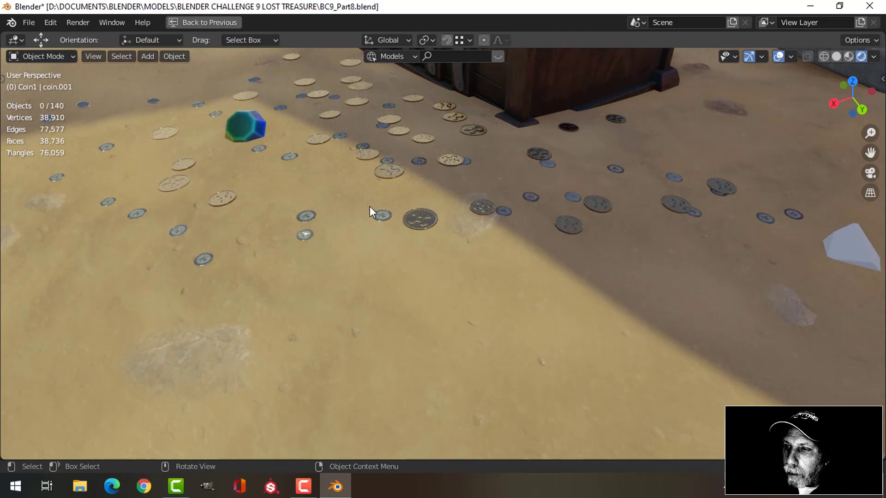
pyautogui.moveTo(364, 198)
pyautogui.mouseDown(button='middle')
pyautogui.moveTo(504, 188)
pyautogui.moveTo(357, 200)
pyautogui.mouseUp(button='middle')
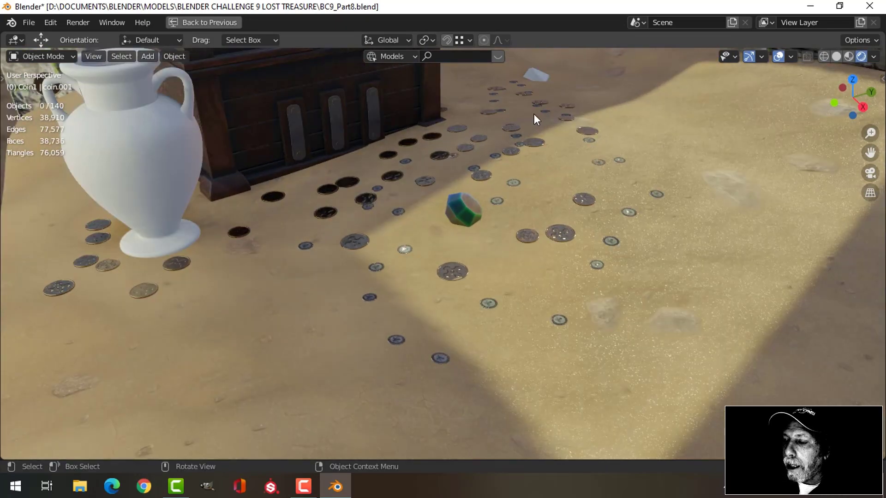
pyautogui.scroll(2, 369, 204)
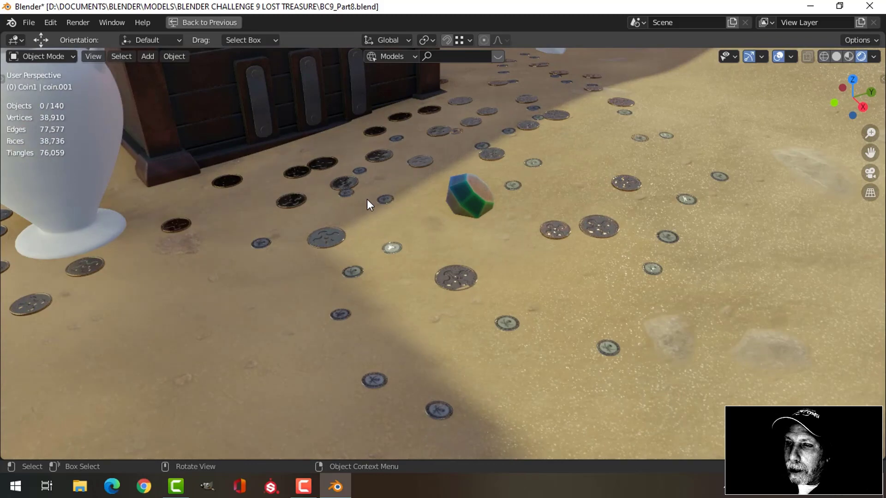
# Tilt a coin in front of the gem and another coin beyond it
pyautogui.click(381, 156)
pyautogui.scroll(2, 400, 162)
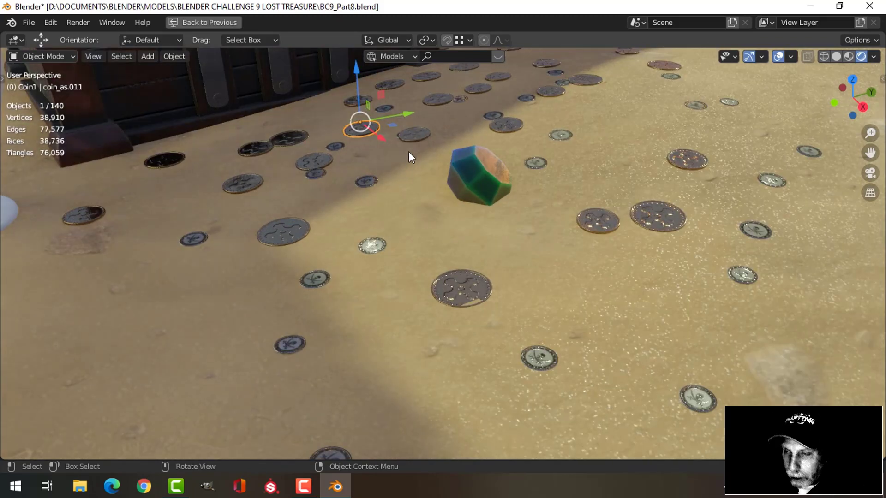
pyautogui.press('r')
pyautogui.click(409, 151)
pyautogui.click(559, 134)
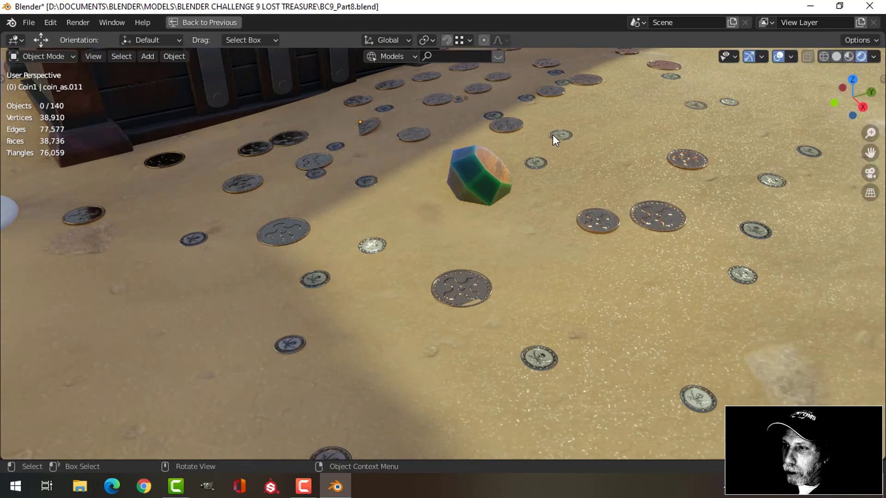
pyautogui.press('r')
pyautogui.click(576, 167)
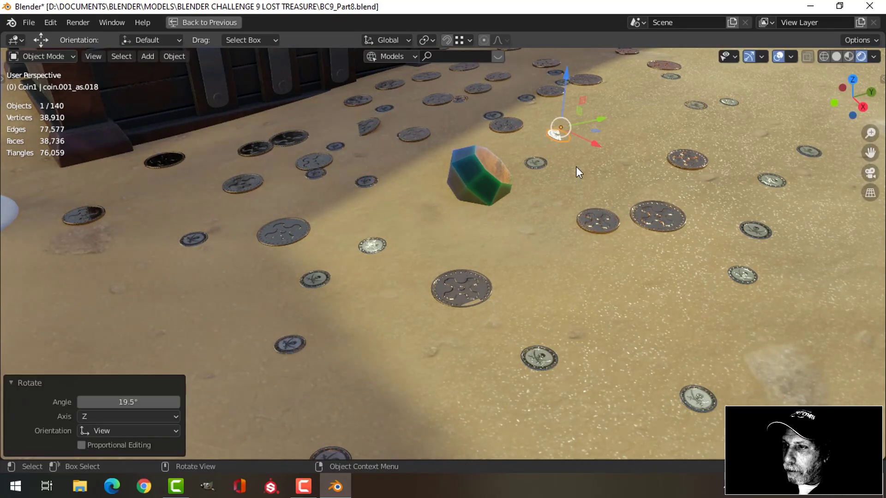
pyautogui.hotkey('alt', 'a')
# Tilt two more coins, one in the foreground and one on the left
pyautogui.click(374, 244)
pyautogui.press('r')
pyautogui.click(394, 218)
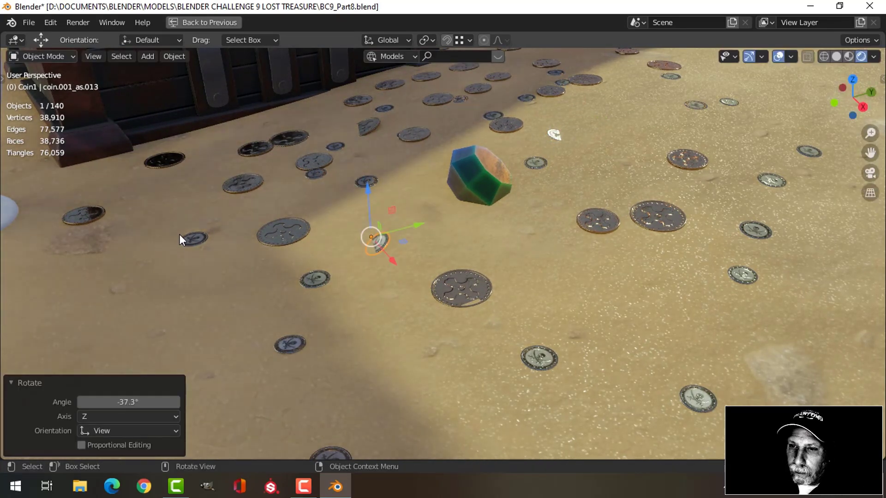
pyautogui.click(189, 240)
pyautogui.press('r')
pyautogui.click(535, 139)
pyautogui.hotkey('alt', 'a')
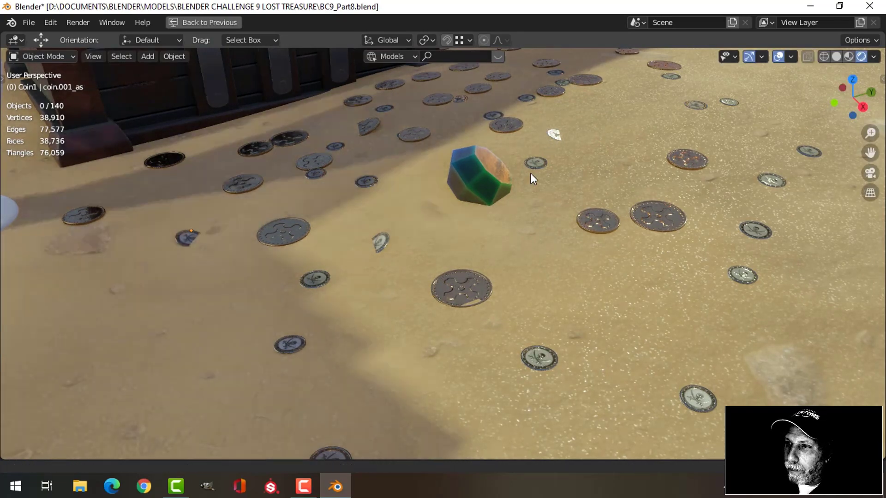
# Tilt a coin near the back and the coin beside the chest
pyautogui.moveTo(530, 193); pyautogui.dragTo(544, 167, button='middle')
pyautogui.click(521, 128)
pyautogui.press('r')
pyautogui.click(533, 122)
pyautogui.hotkey('alt', 'a')
pyautogui.click(399, 158)
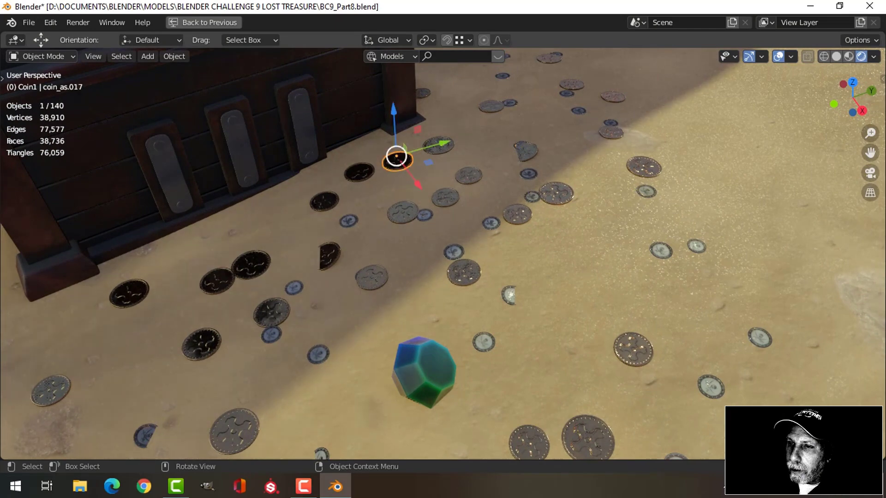
pyautogui.press('r')
pyautogui.click(436, 171)
pyautogui.hotkey('alt', 'a')
# Tilt a coin near the gem, with the vase and chest in view
pyautogui.moveTo(436, 172); pyautogui.dragTo(473, 178, button='middle')
pyautogui.scroll(-3, 471, 173)
pyautogui.scroll(3, 505, 277)
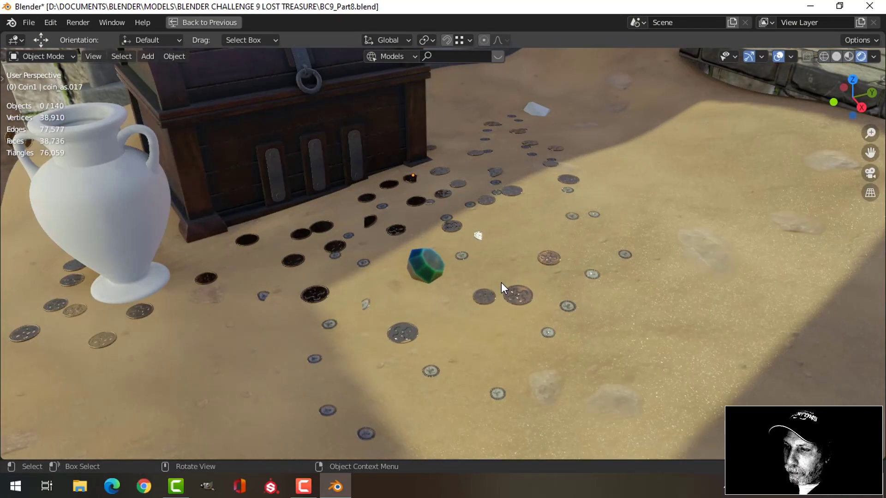
pyautogui.click(485, 294)
pyautogui.press('r')
pyautogui.click(475, 249)
# Rotate that gem-side coin again, leaving it at -40.4° around Z, and deselect
pyautogui.moveTo(475, 250); pyautogui.dragTo(530, 302, button='middle')
pyautogui.press('r')
pyautogui.click(543, 243)
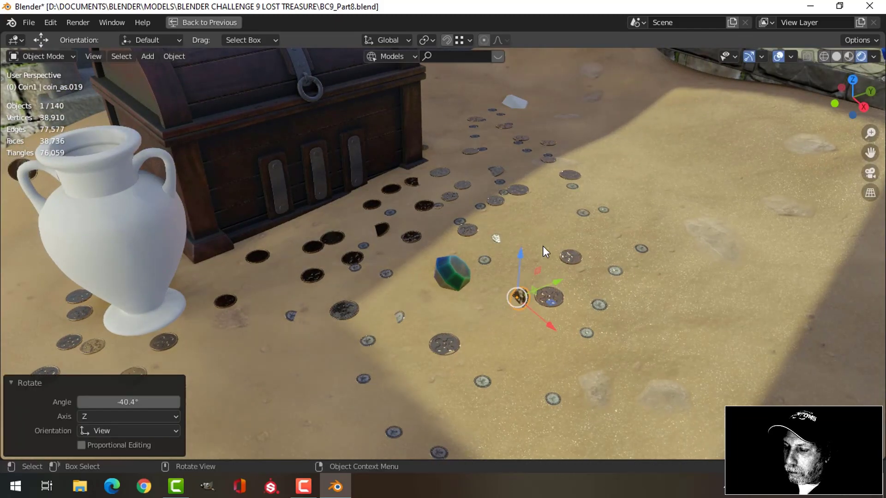
pyautogui.click(532, 273)
pyautogui.scroll(-3, 516, 249)
pyautogui.scroll(3, 492, 251)
pyautogui.scroll(2, 493, 245)
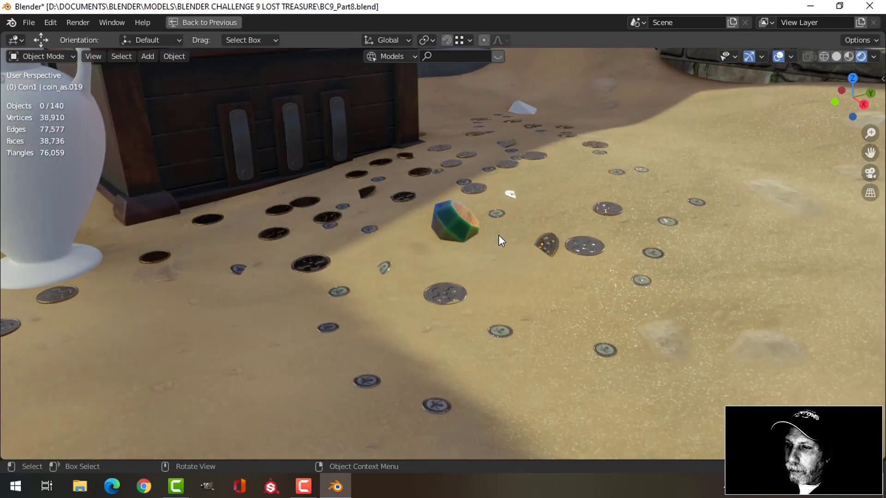
pyautogui.moveTo(505, 228); pyautogui.dragTo(469, 232, button='middle')
pyautogui.scroll(2, 381, 229)
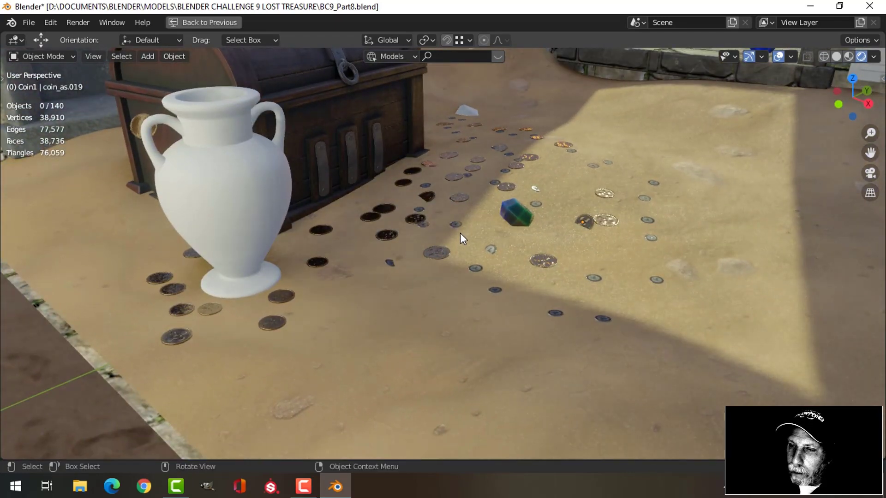
pyautogui.scroll(-3, 486, 181)
pyautogui.moveTo(486, 181); pyautogui.dragTo(453, 206, button='middle')
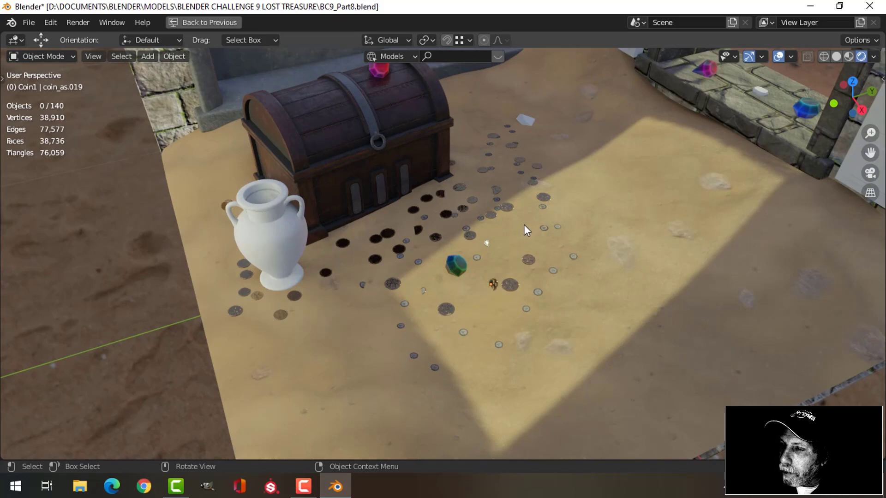
pyautogui.moveTo(541, 195); pyautogui.dragTo(497, 219, button='middle')
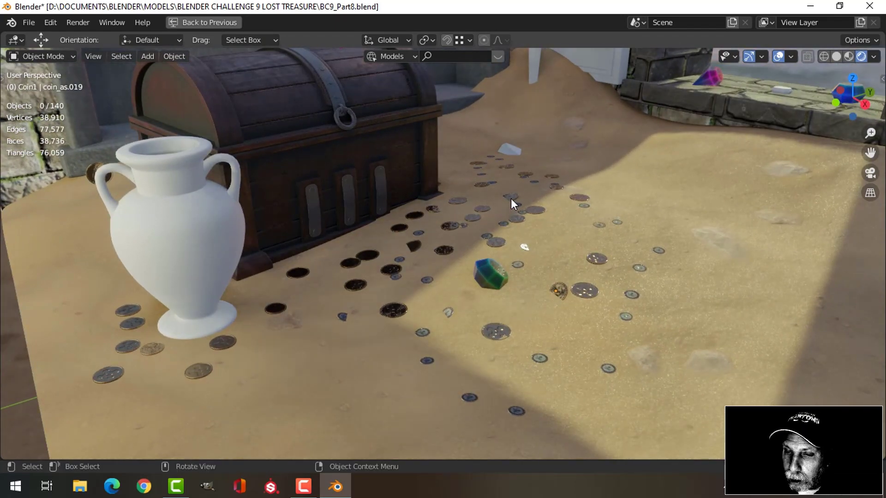
pyautogui.moveTo(509, 206); pyautogui.dragTo(607, 261, button='middle')
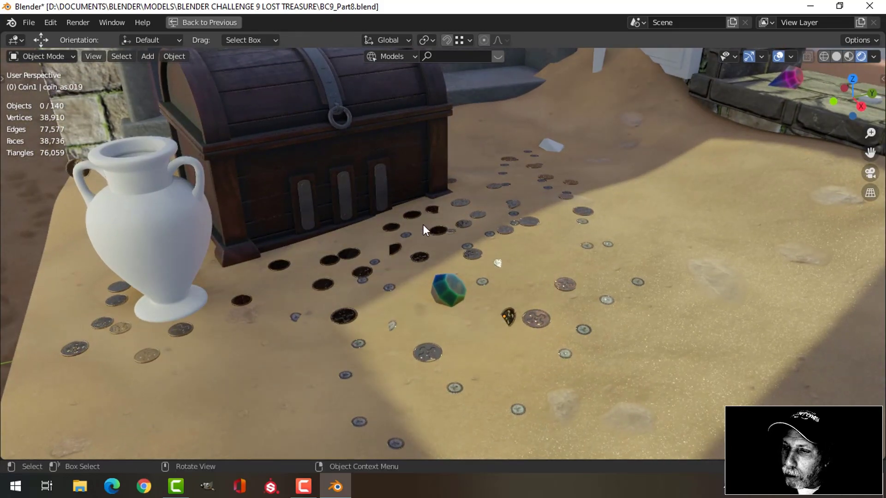